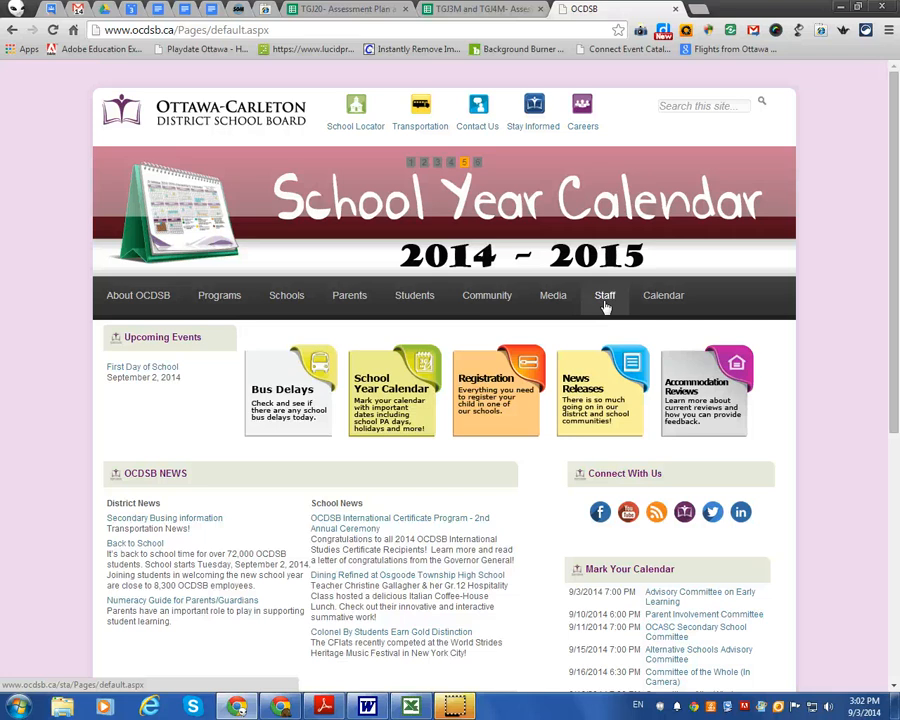
- Open the Google student account extract report from the Staff Room on the OCDSB staff page
click(605, 297)
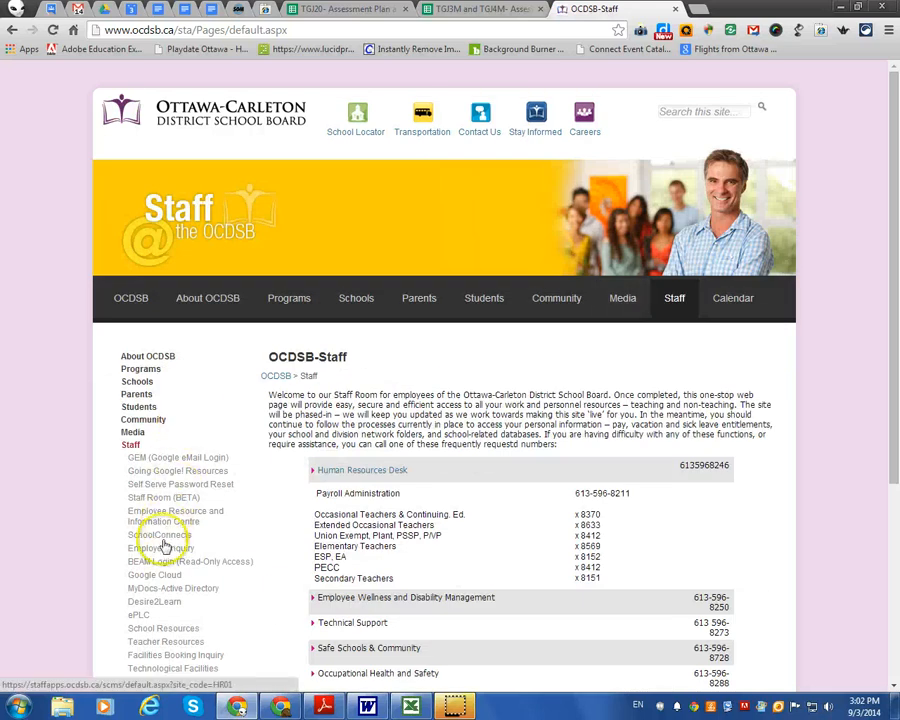
scroll(172, 550, down, 1)
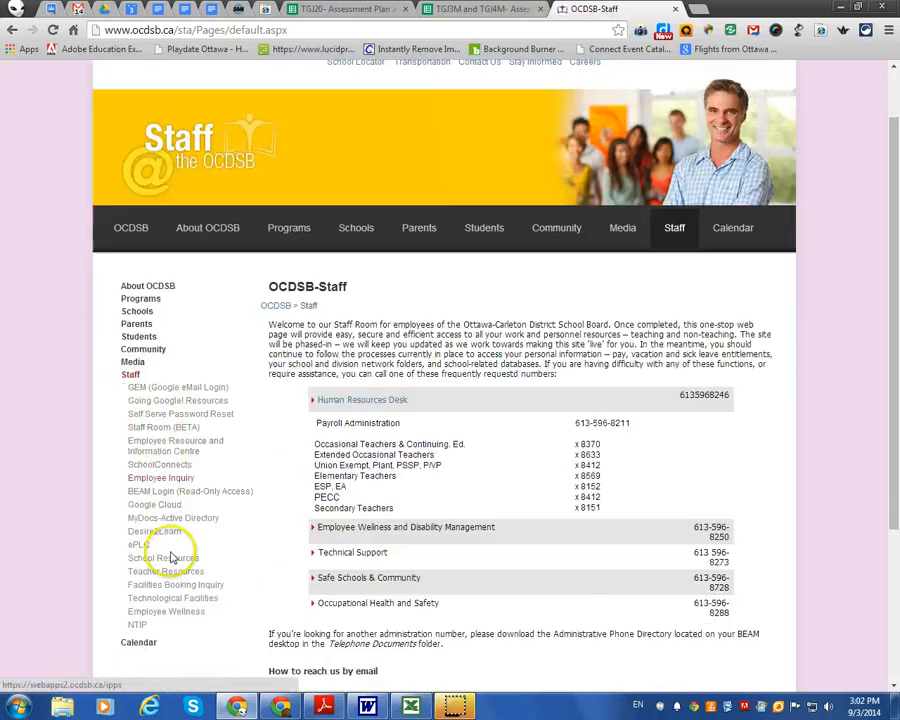
click(181, 431)
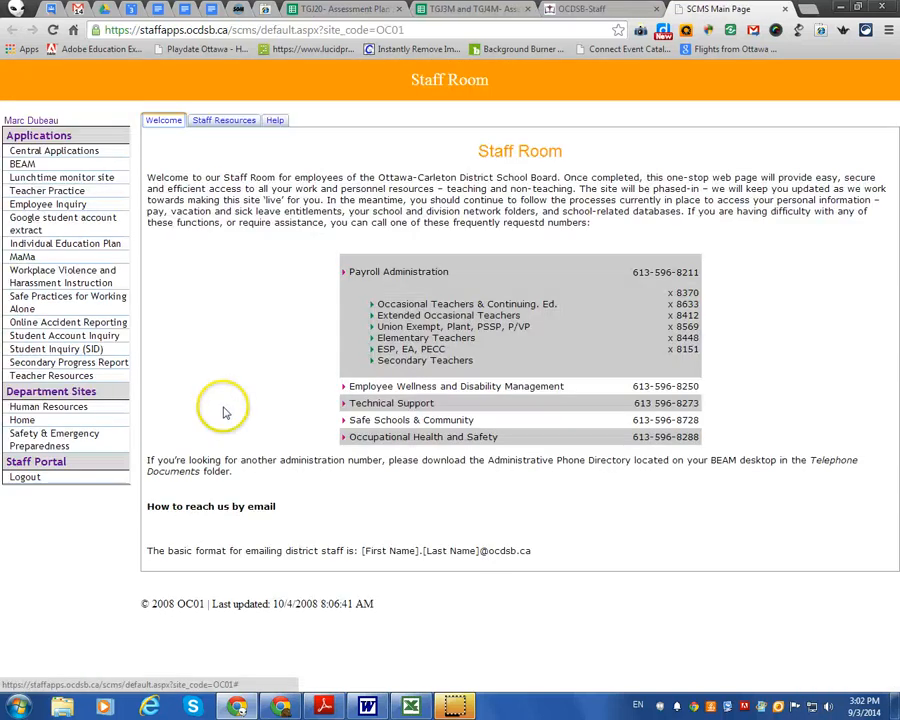
click(89, 225)
click(108, 254)
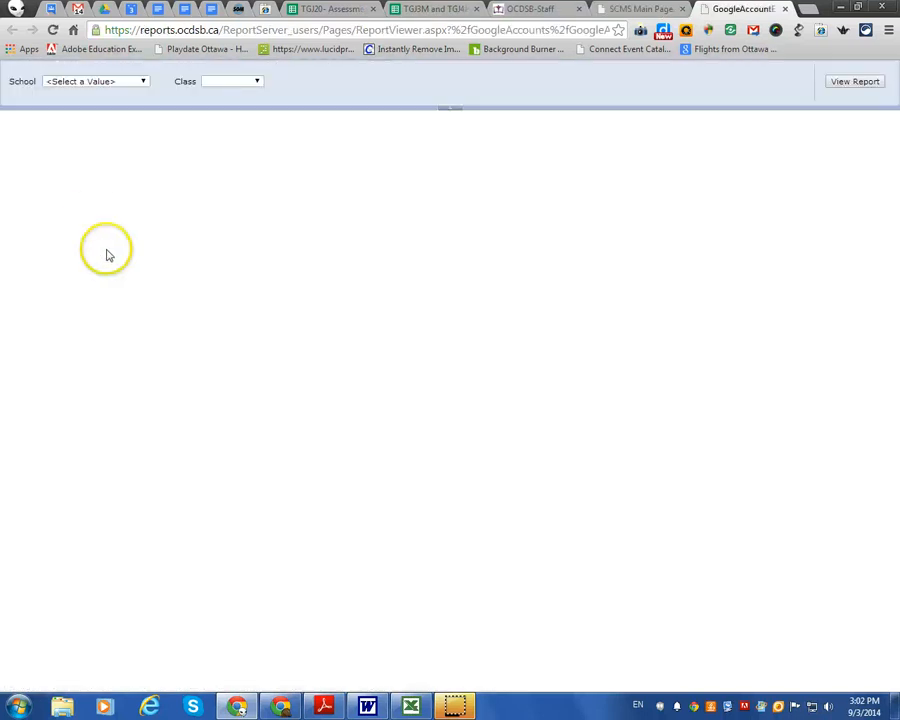
- Run the report for school Osgoode Township SS and class TGJ2O.-01
click(135, 82)
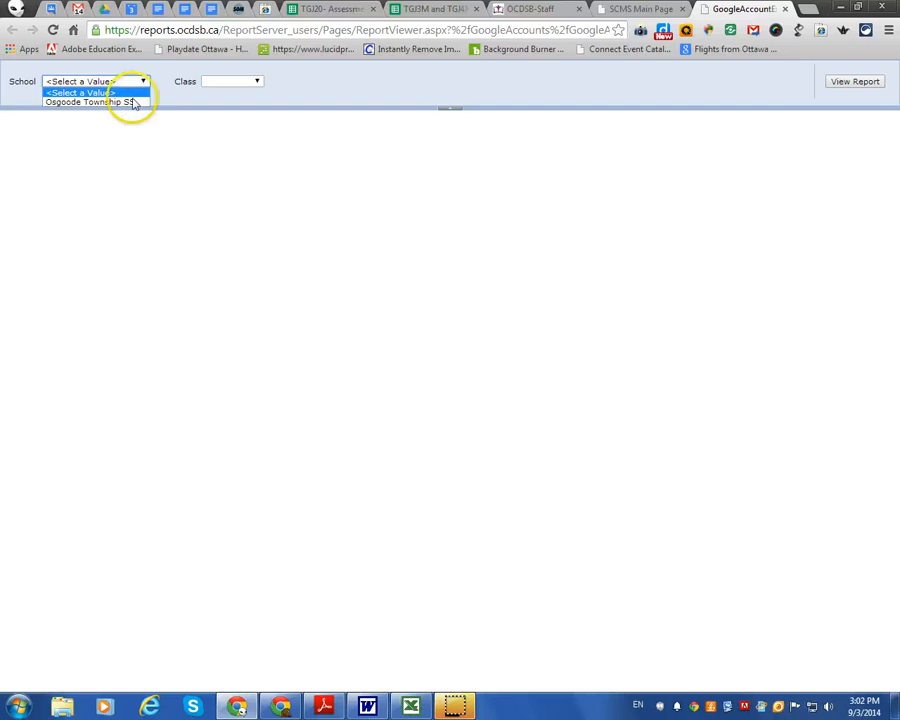
click(135, 103)
click(257, 84)
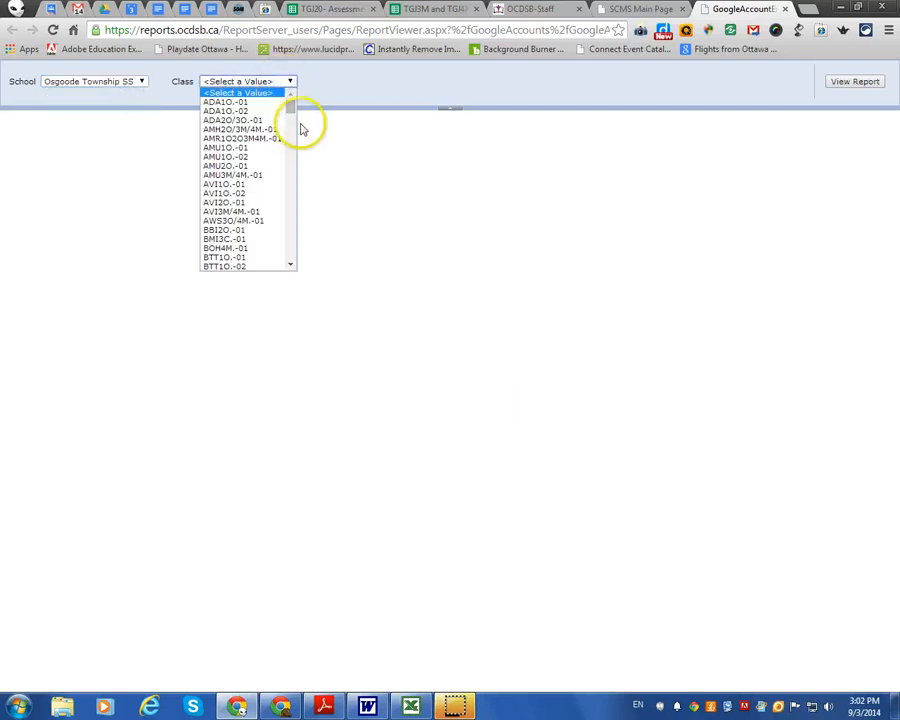
drag(290, 110, 293, 255)
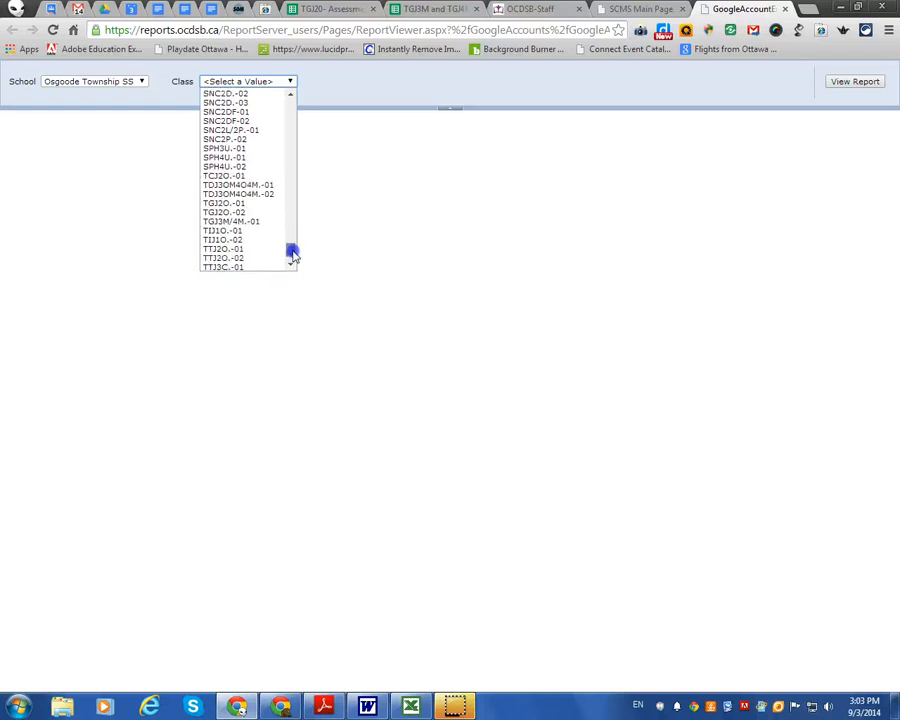
click(240, 212)
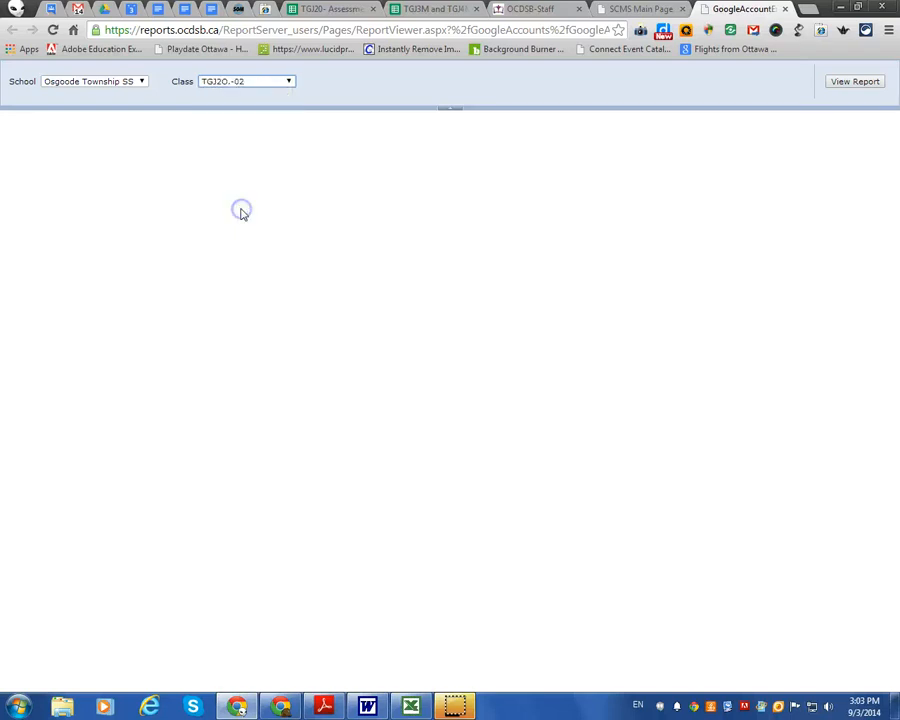
click(239, 81)
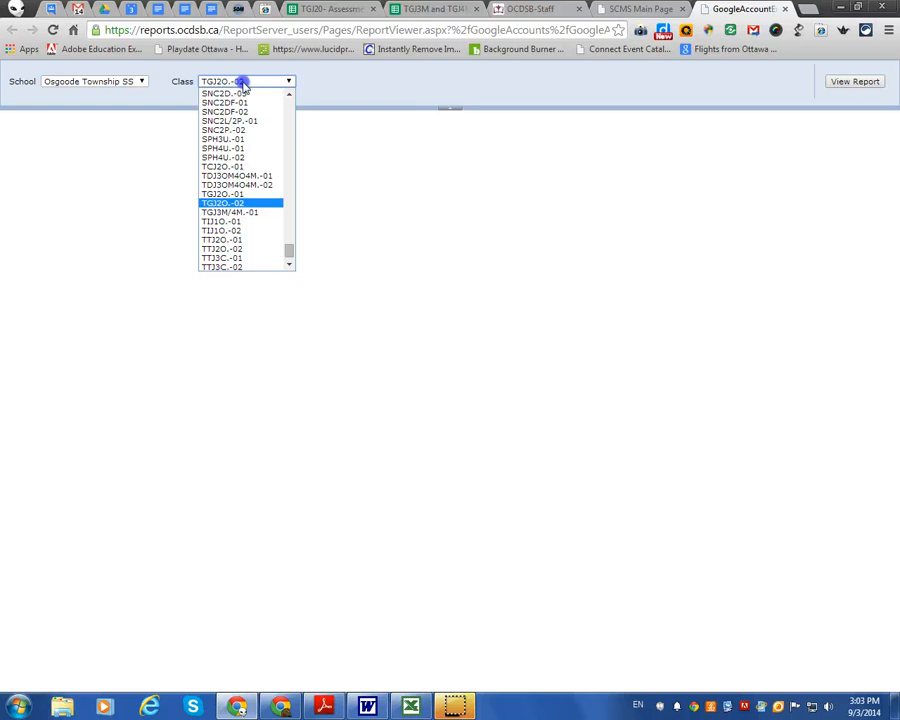
click(239, 195)
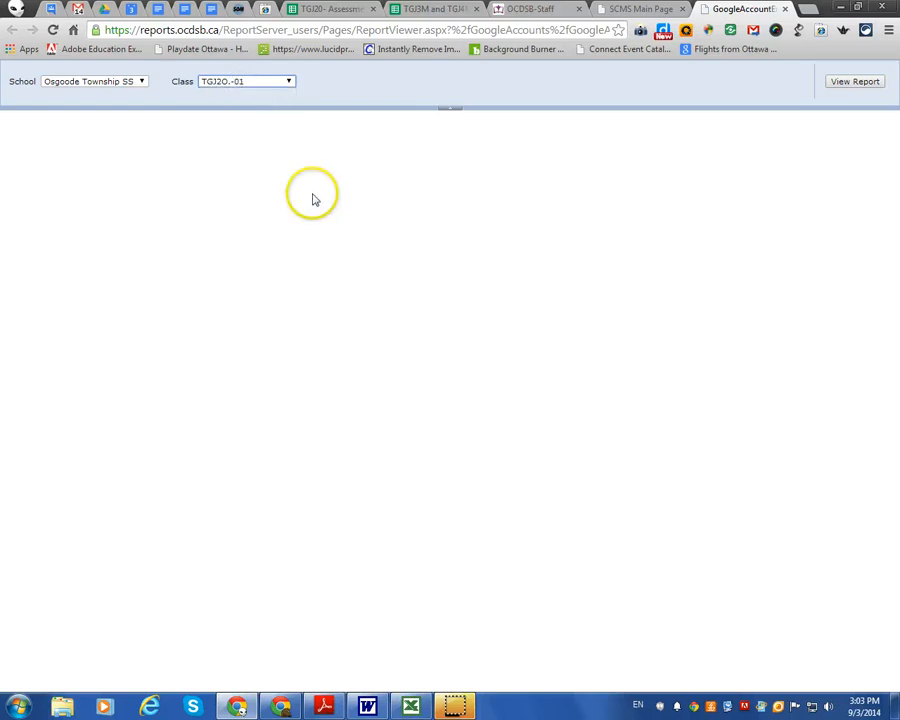
click(852, 83)
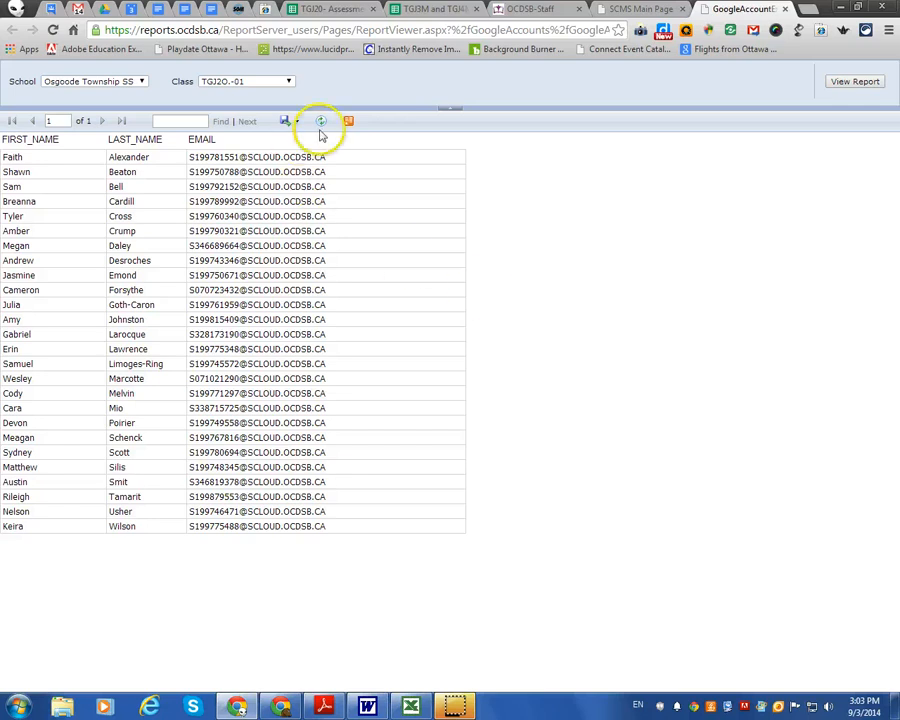
- Export the class report in Excel format and open the downloaded GoogleAccountExtract file
click(300, 124)
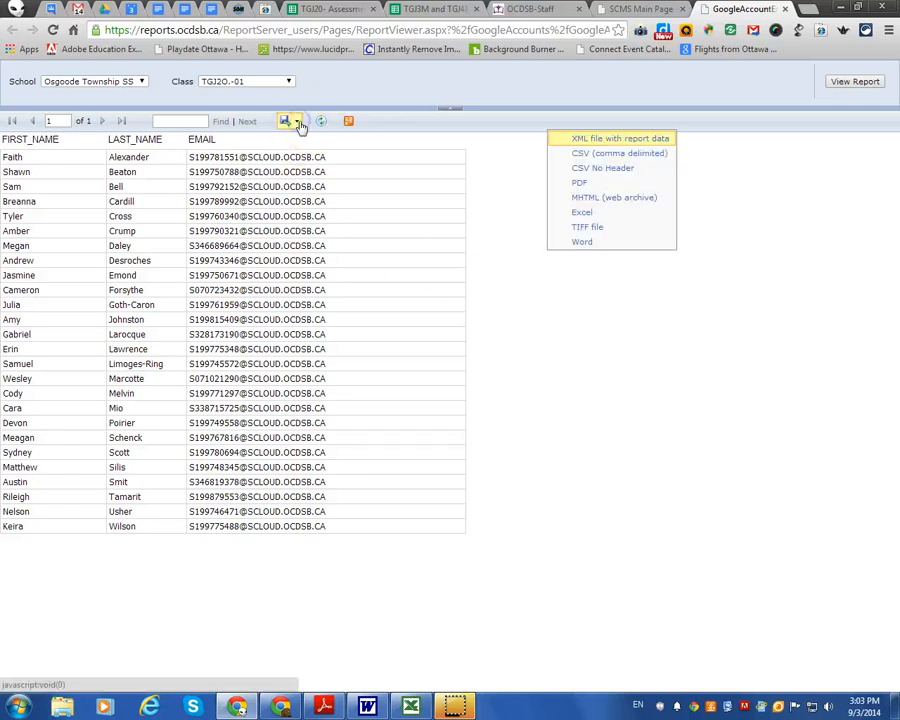
click(577, 213)
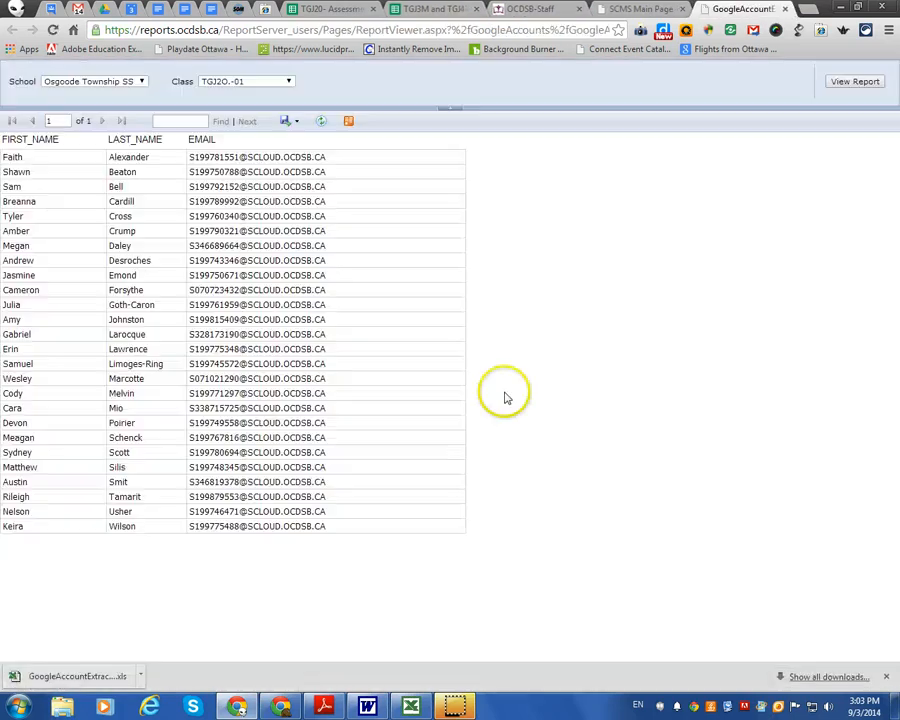
click(141, 676)
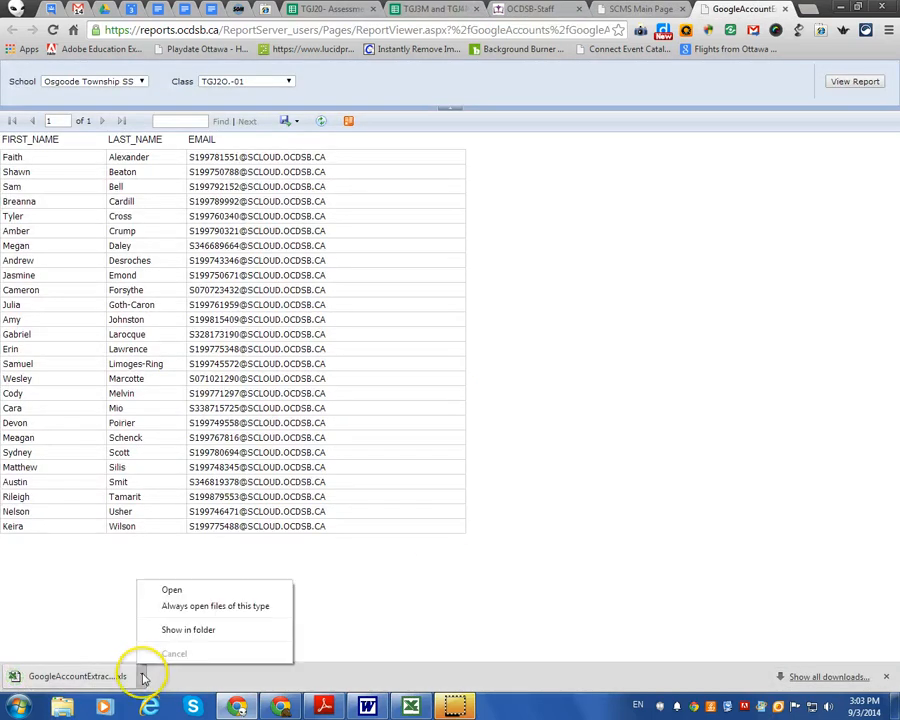
click(160, 589)
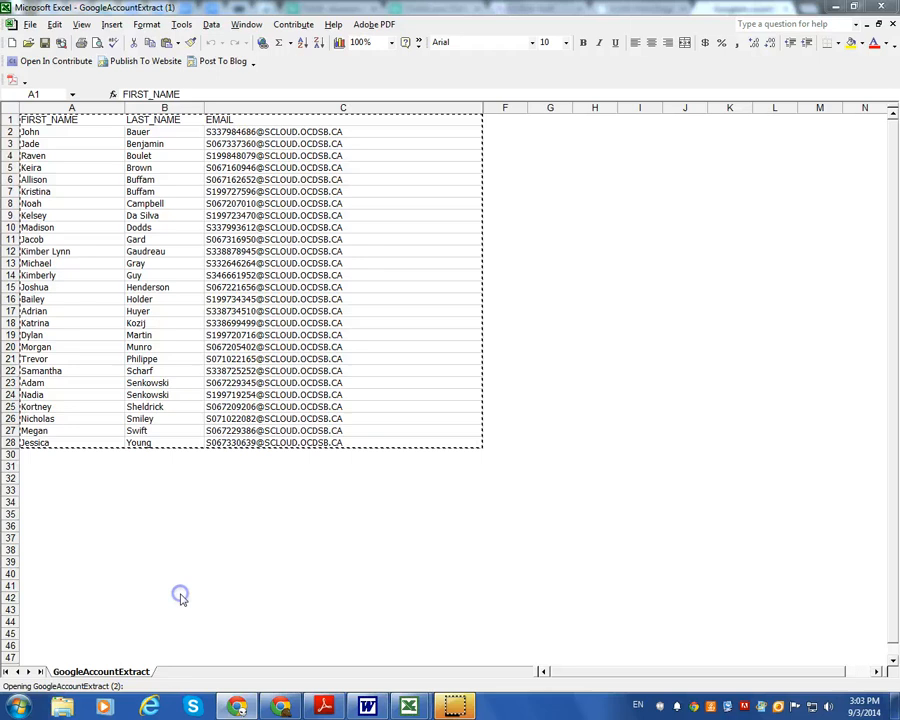
- Copy the whole student list with its headers, cells A1:C27, and minimize the workbook
click(63, 119)
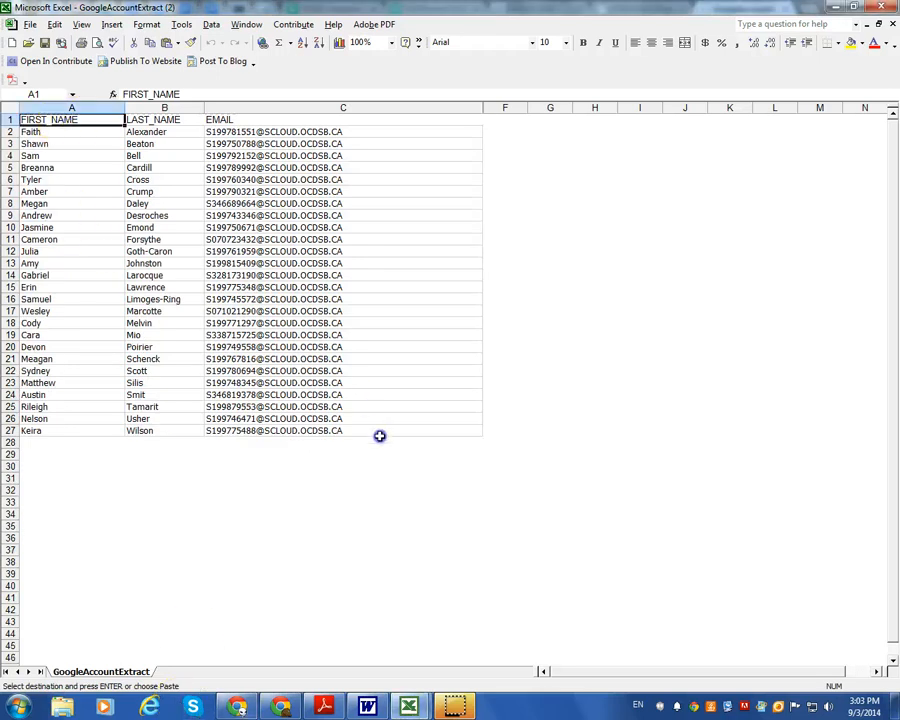
click(360, 464)
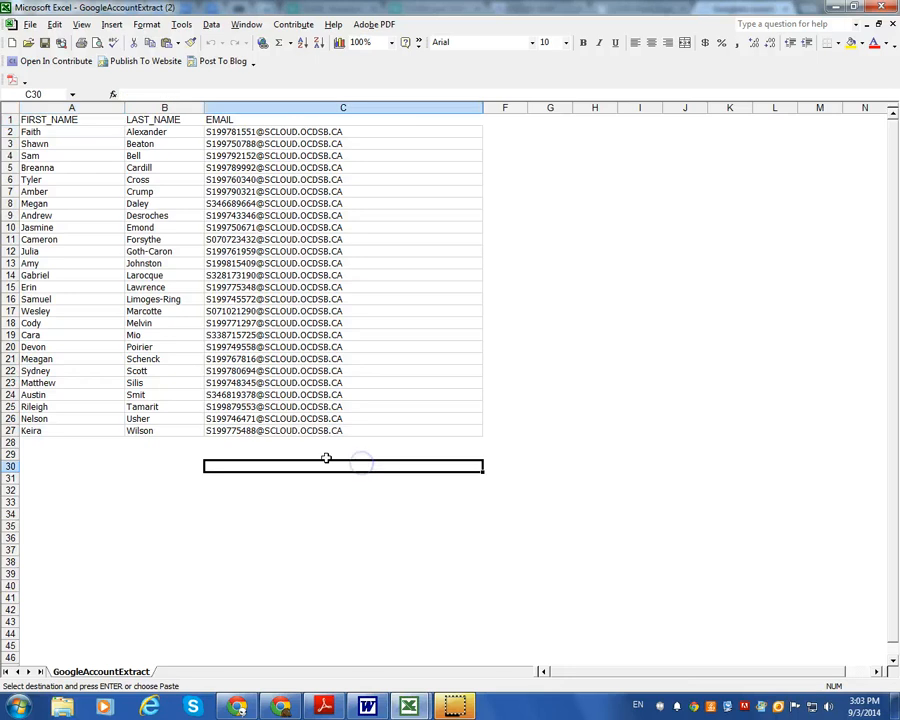
click(277, 441)
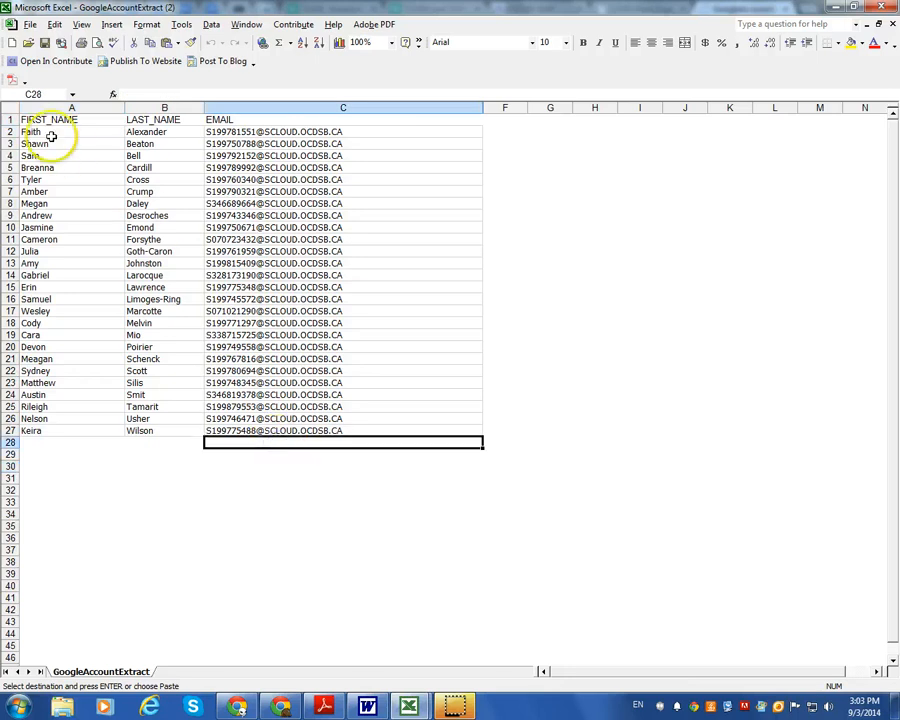
drag(42, 119, 360, 433)
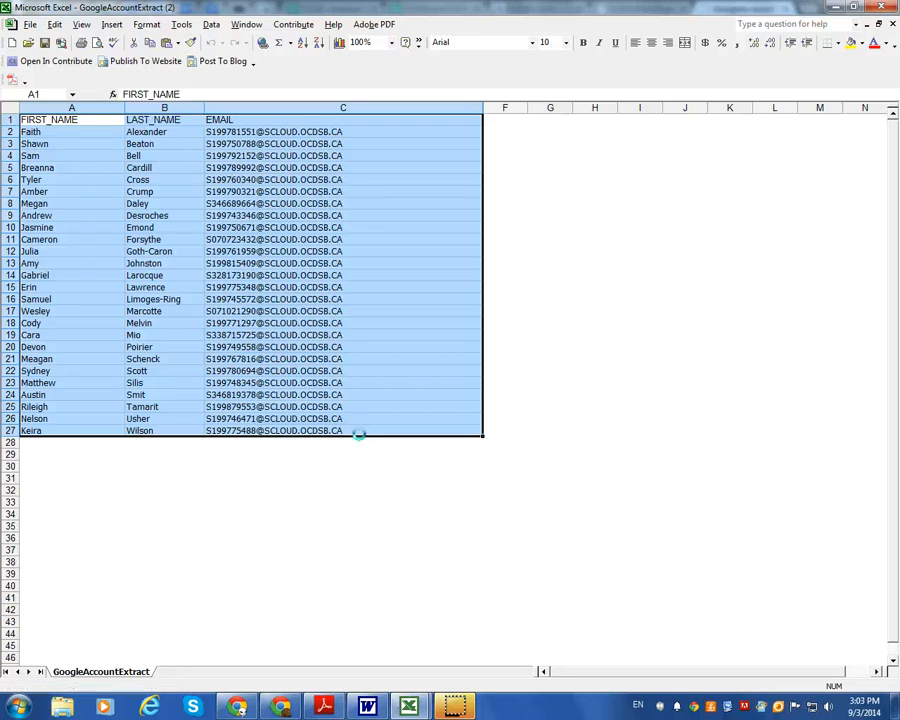
key(ctrl+c)
click(836, 7)
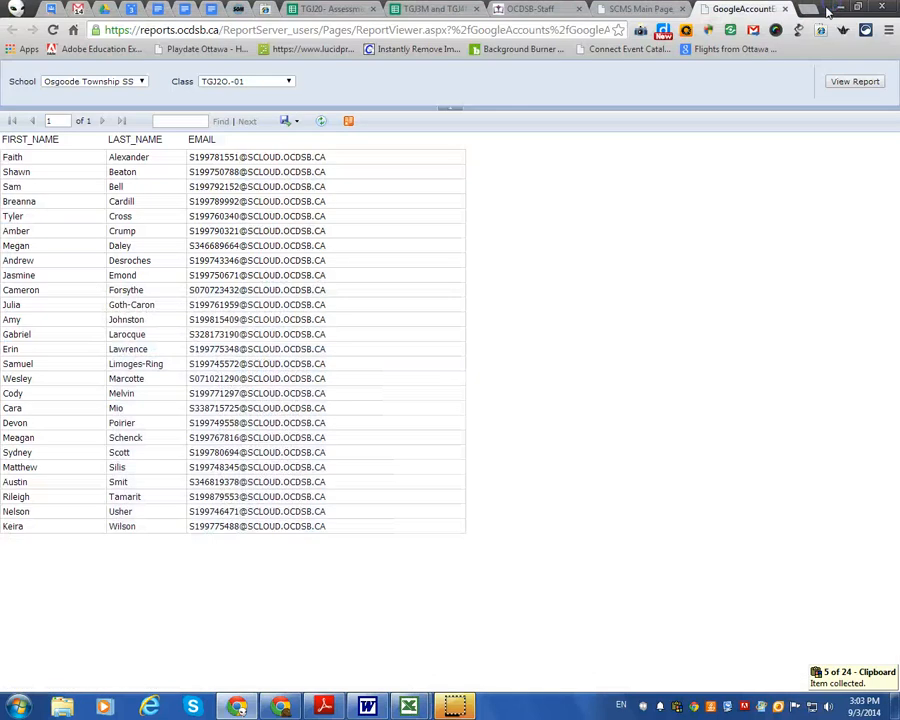
- Switch to Google Drive and open the Eval 10 sheet of the TGJ20- Assessment Plan and Achievement Chart spreadsheet
click(102, 10)
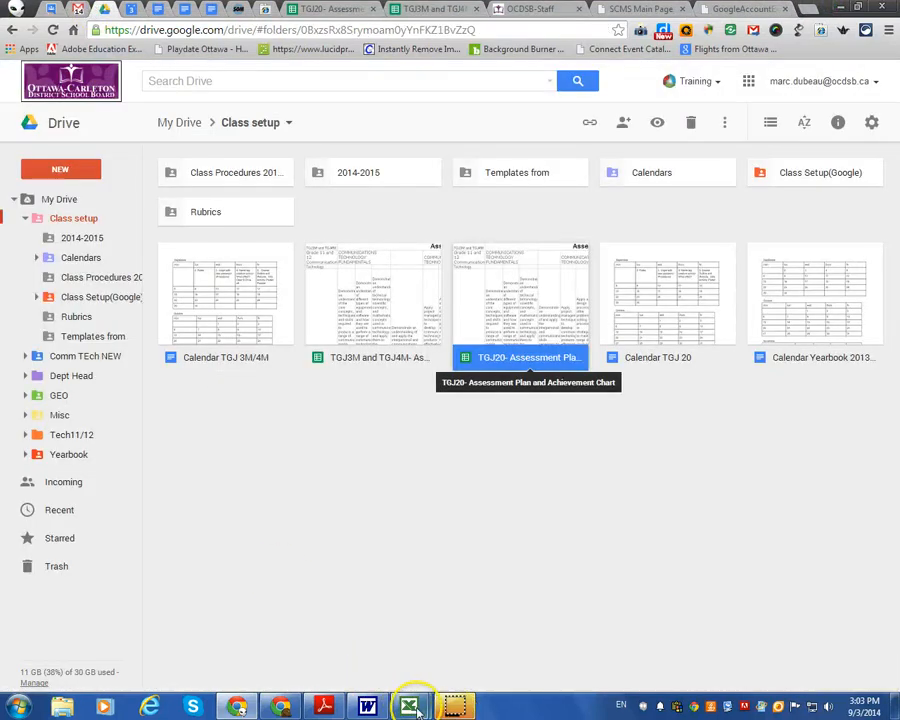
mouse_move(413, 712)
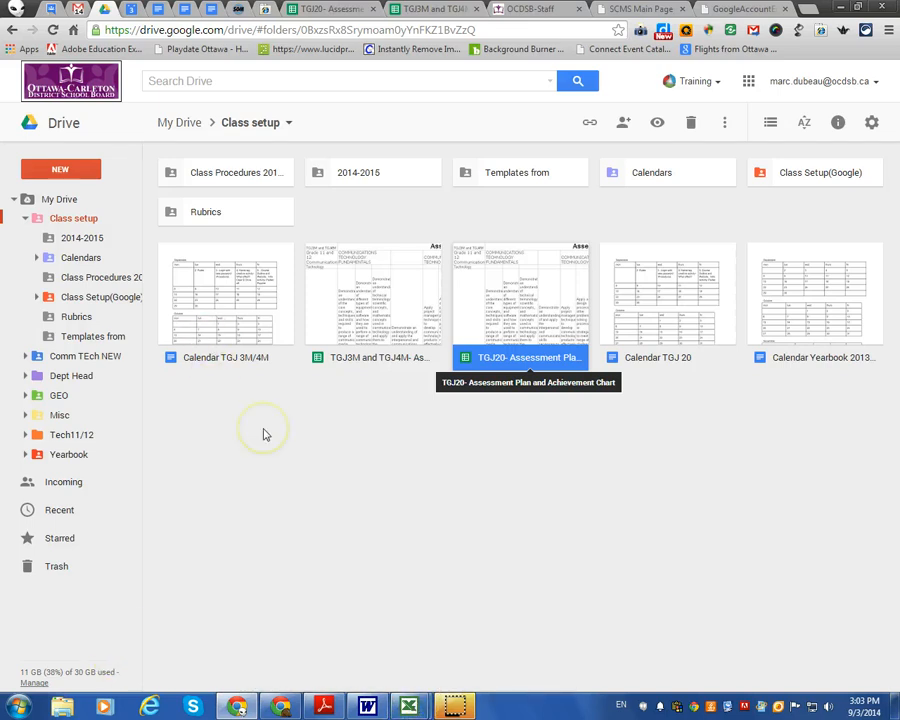
click(507, 300)
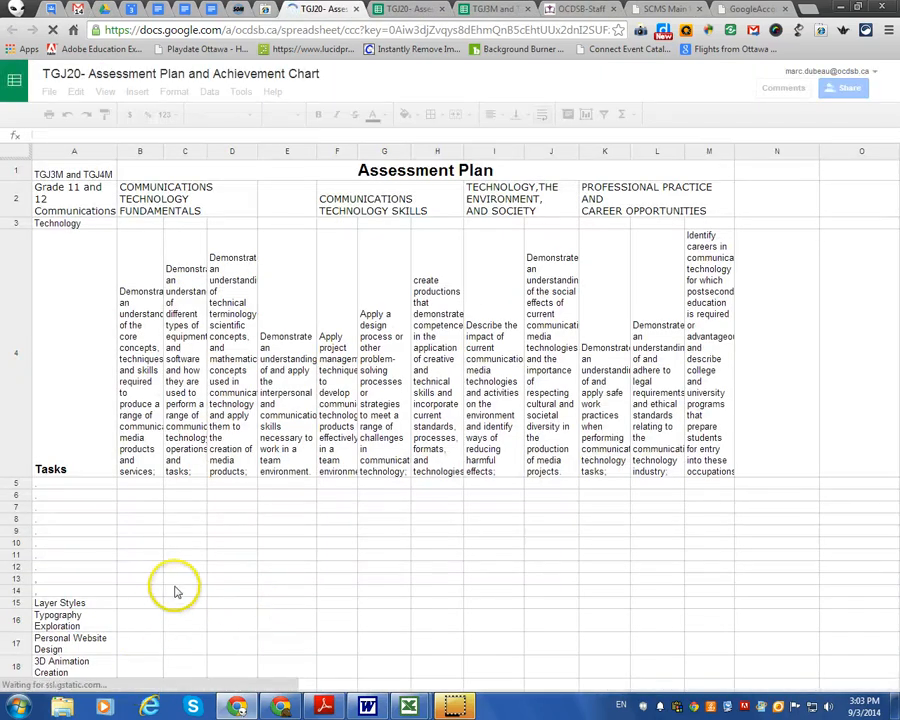
scroll(175, 600, down, 3)
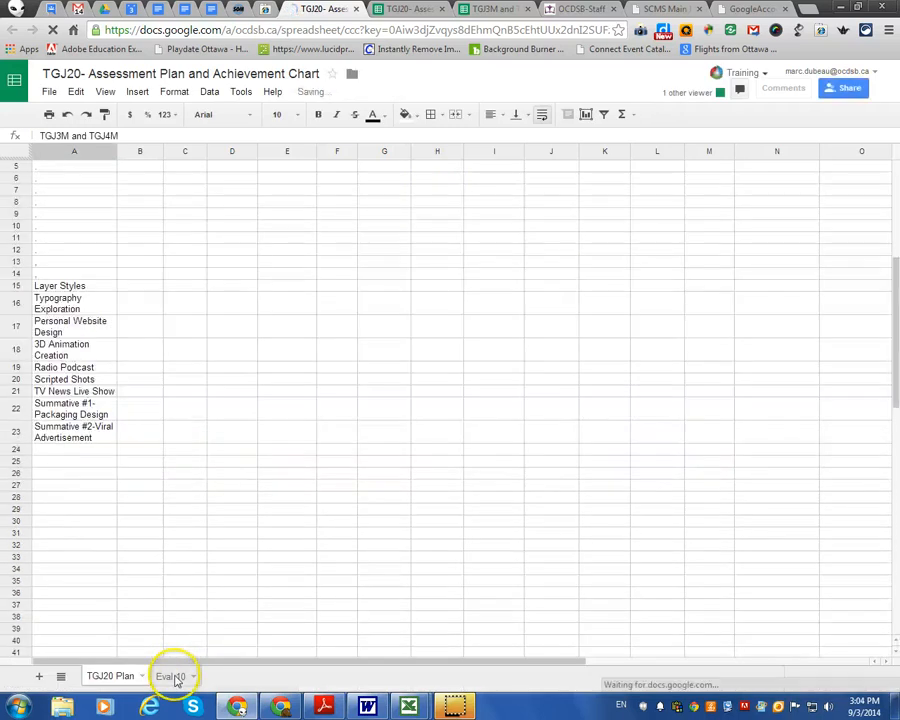
click(172, 674)
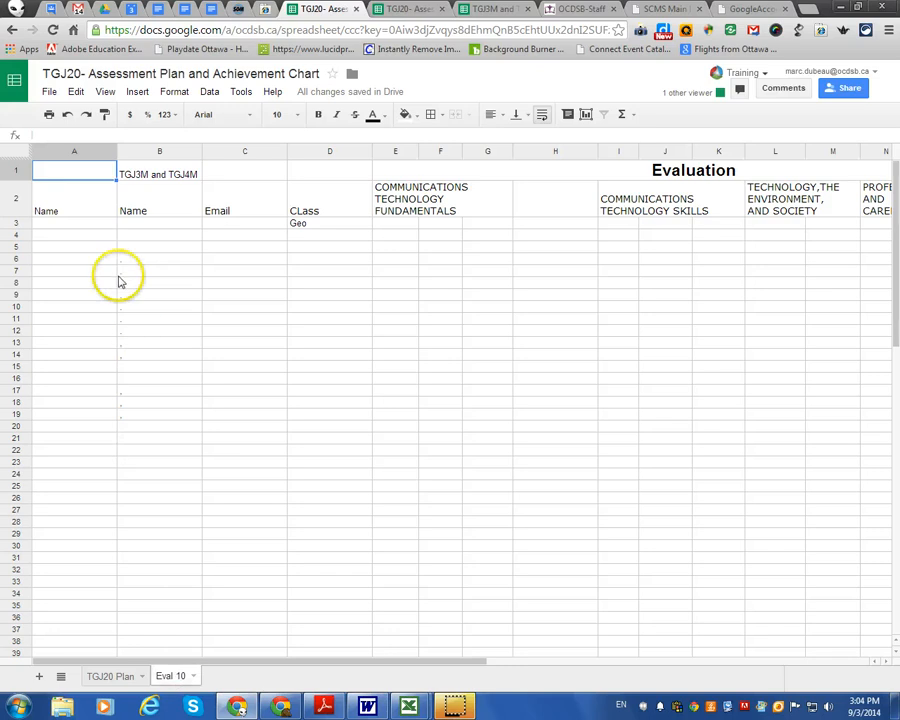
- Paste the copied student list into the Eval 10 sheet starting at cell A3
click(74, 224)
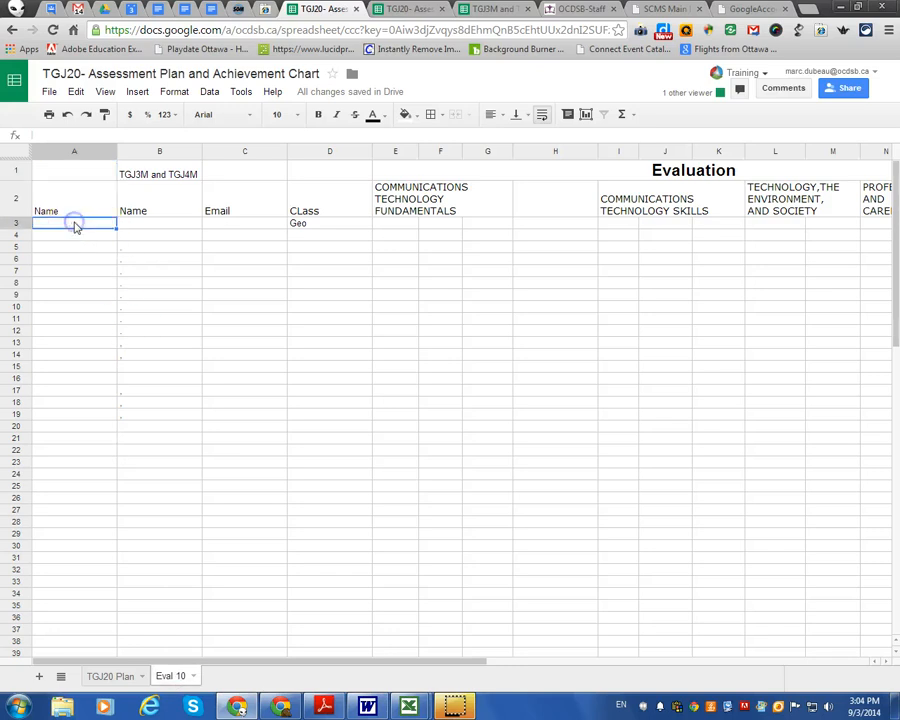
drag(74, 224, 218, 260)
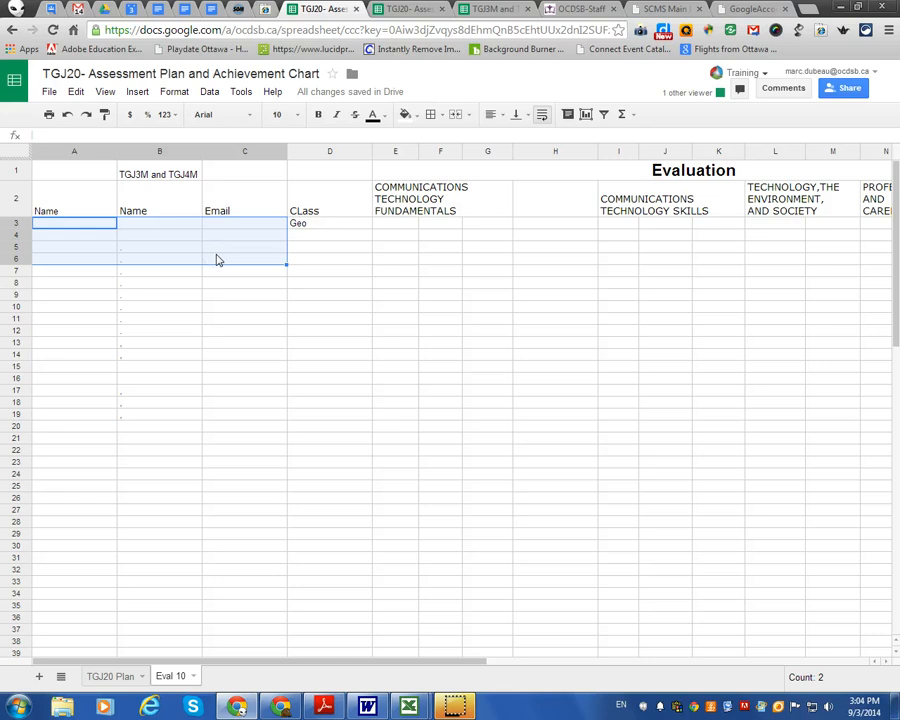
key(ctrl+v)
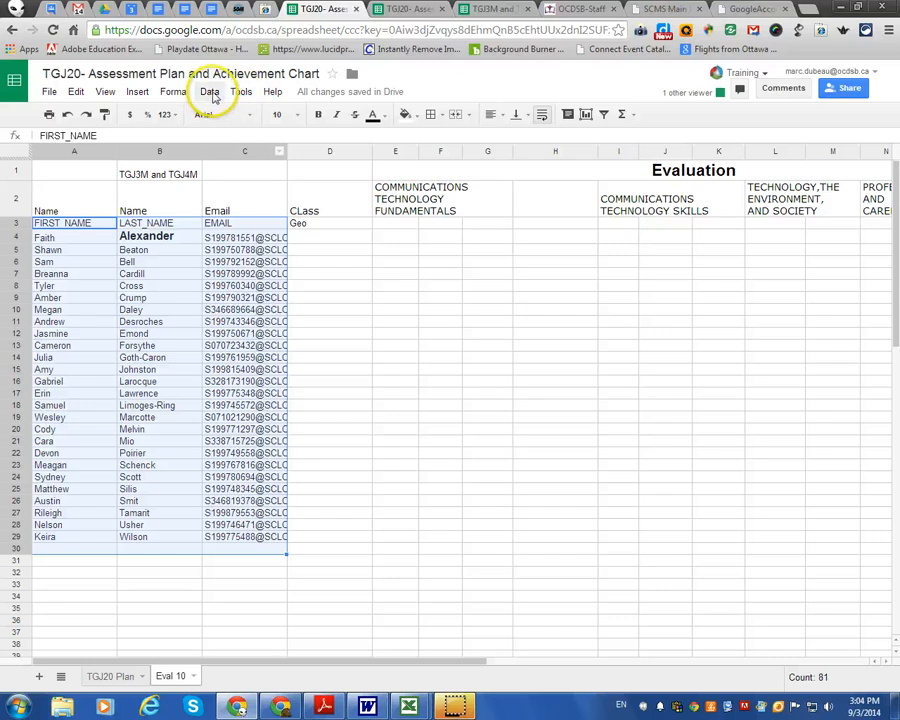
- Install the gClassFolders v2.1.3 script from the public Script Gallery and close the gallery
click(213, 96)
mouse_move(245, 97)
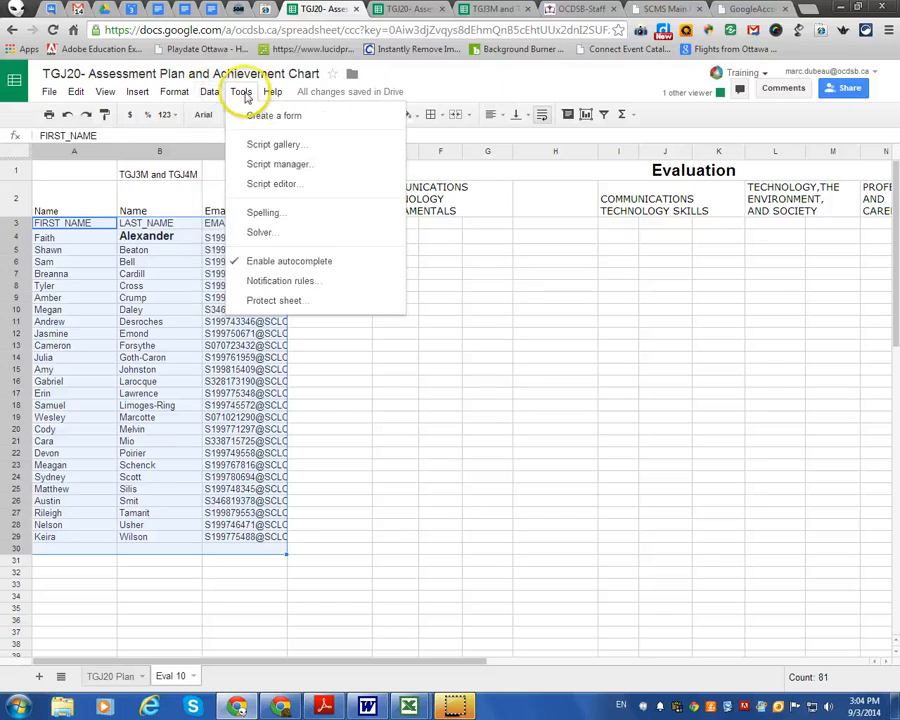
click(268, 148)
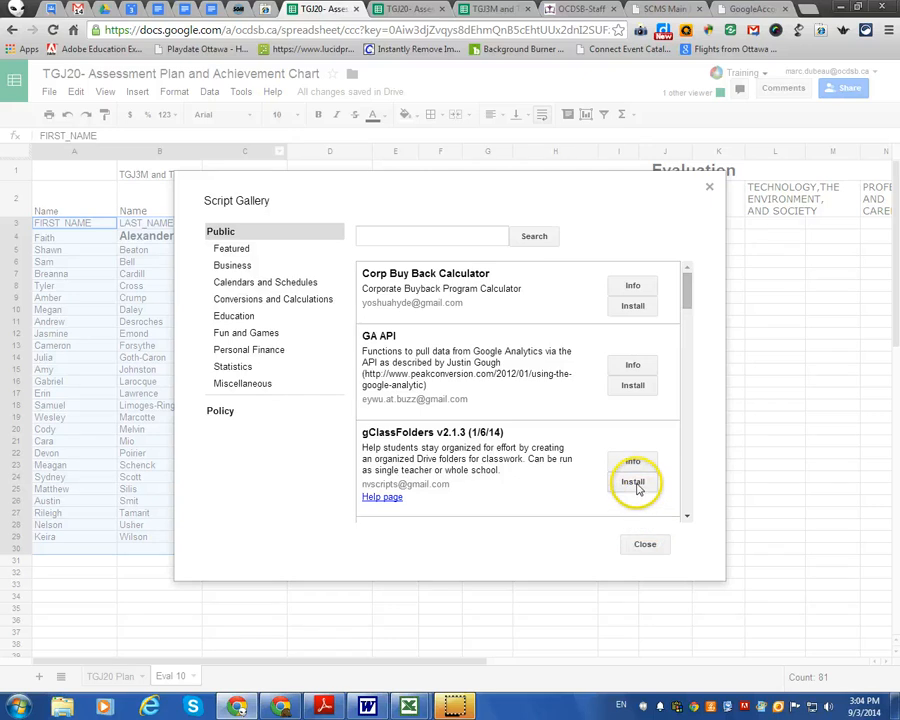
click(633, 483)
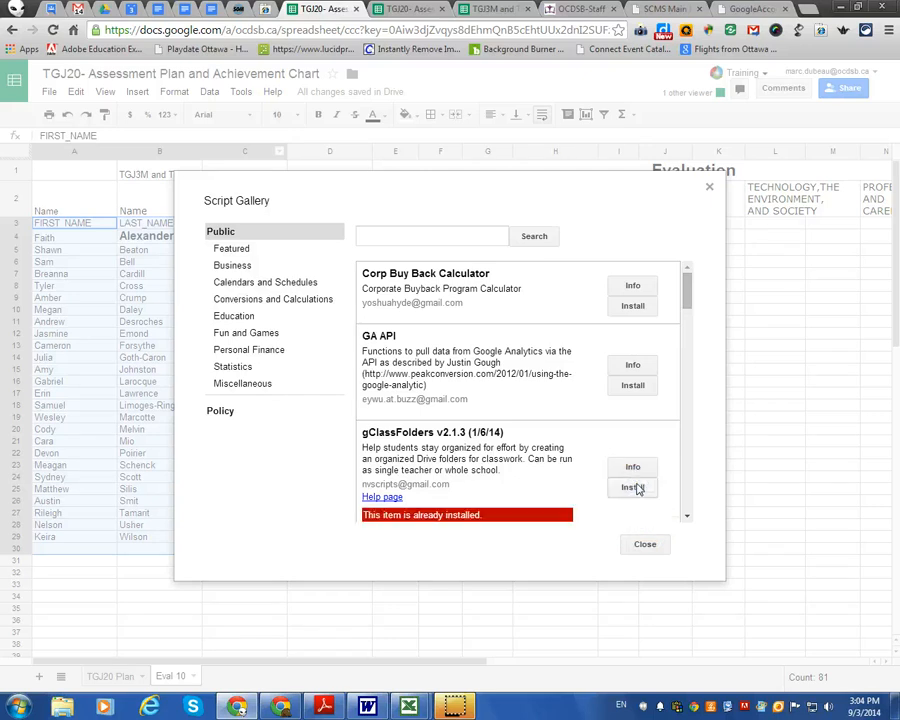
click(641, 545)
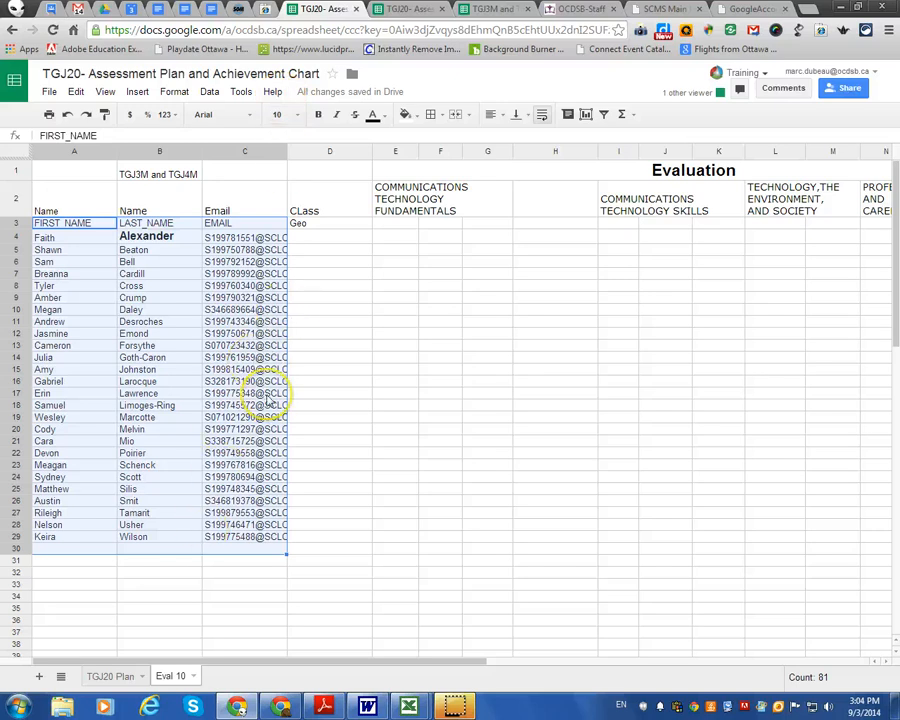
- Close the duplicate spreadsheet tab and open the initial settings of gClassFolders
key(ctrl+w)
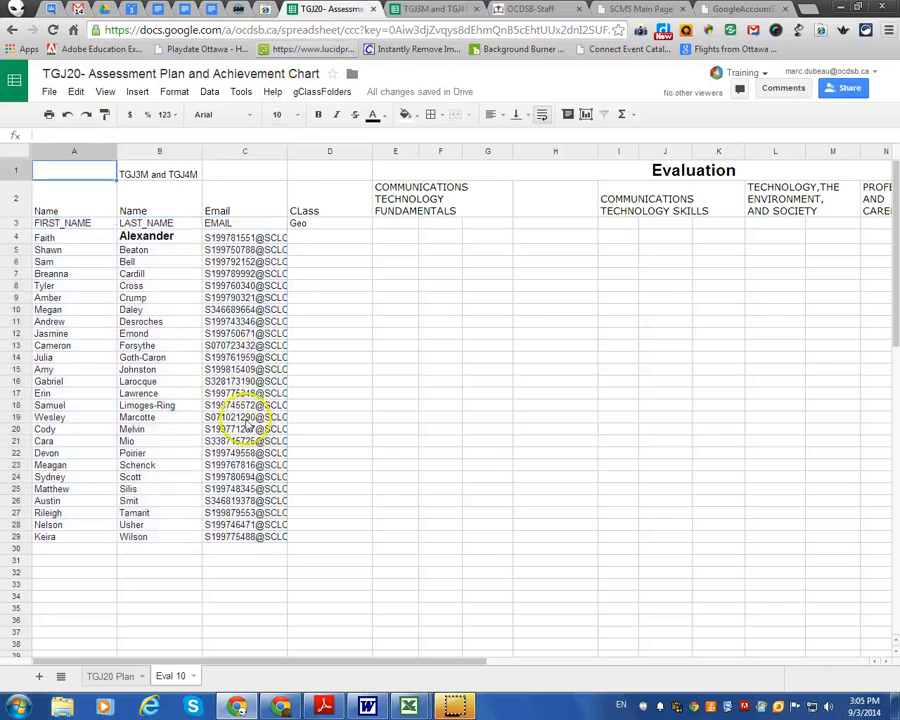
click(324, 92)
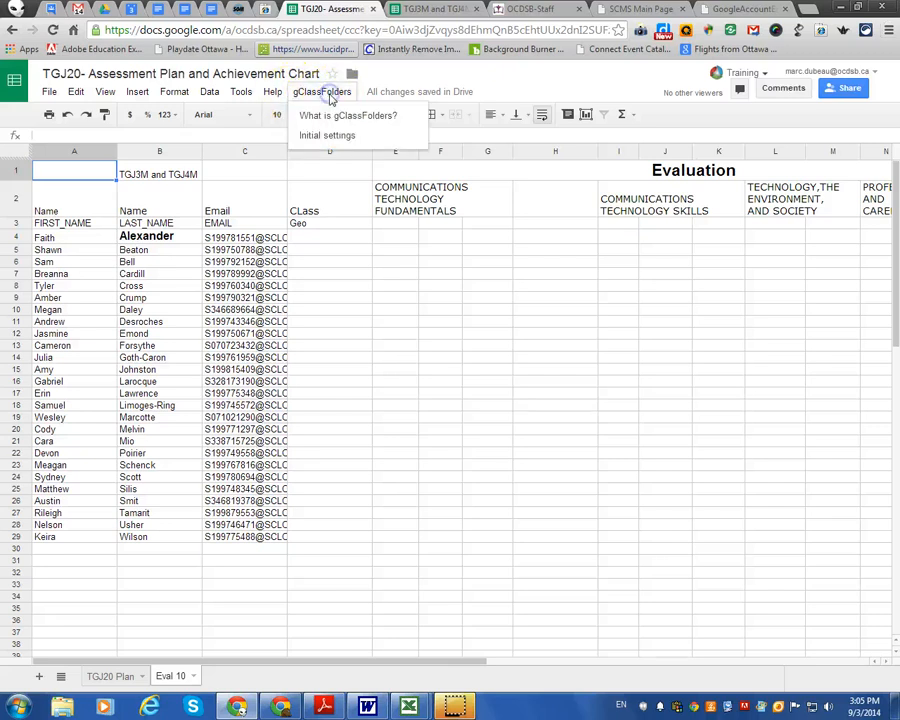
click(330, 136)
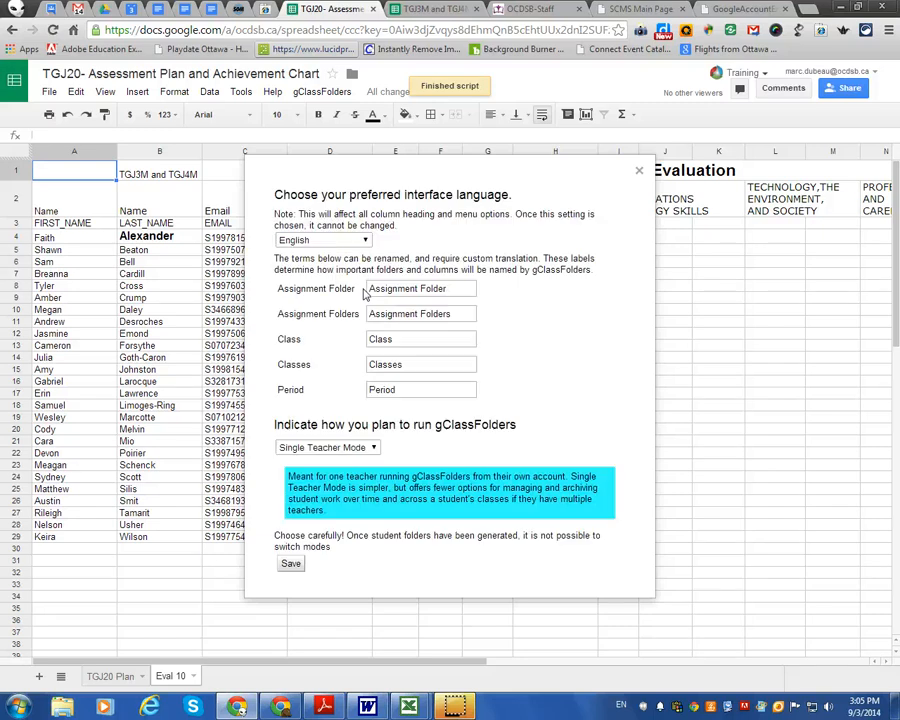
- Set the Assignment Folder and Assignment Folders labels to "Dropbox Comm Tech 10" and save the gClassFolders settings in Single Teacher Mode
drag(446, 288, 357, 288)
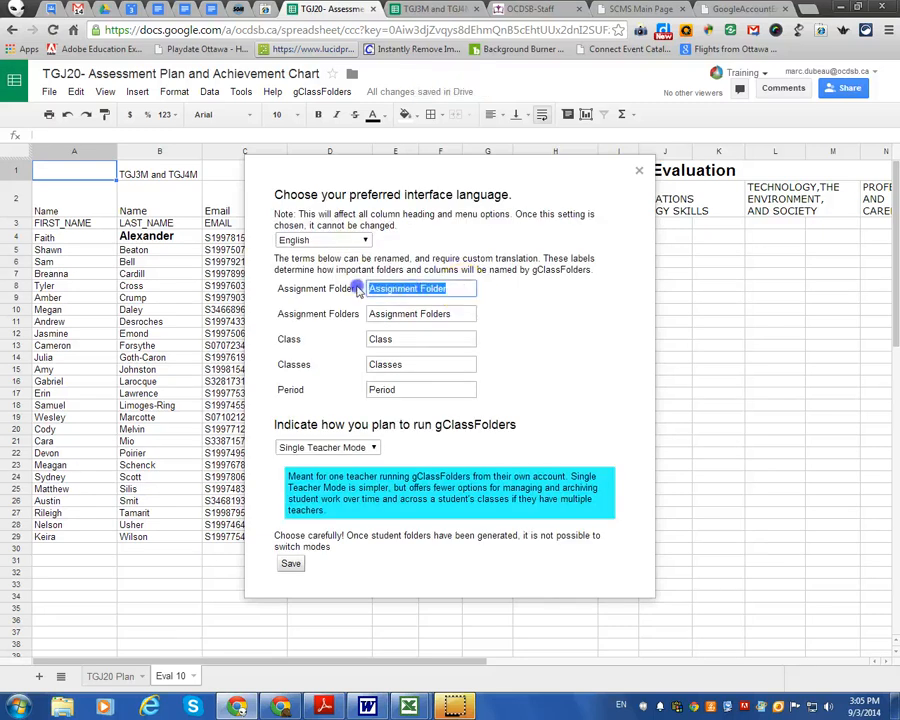
text(Dropbox Comm Tech 10)
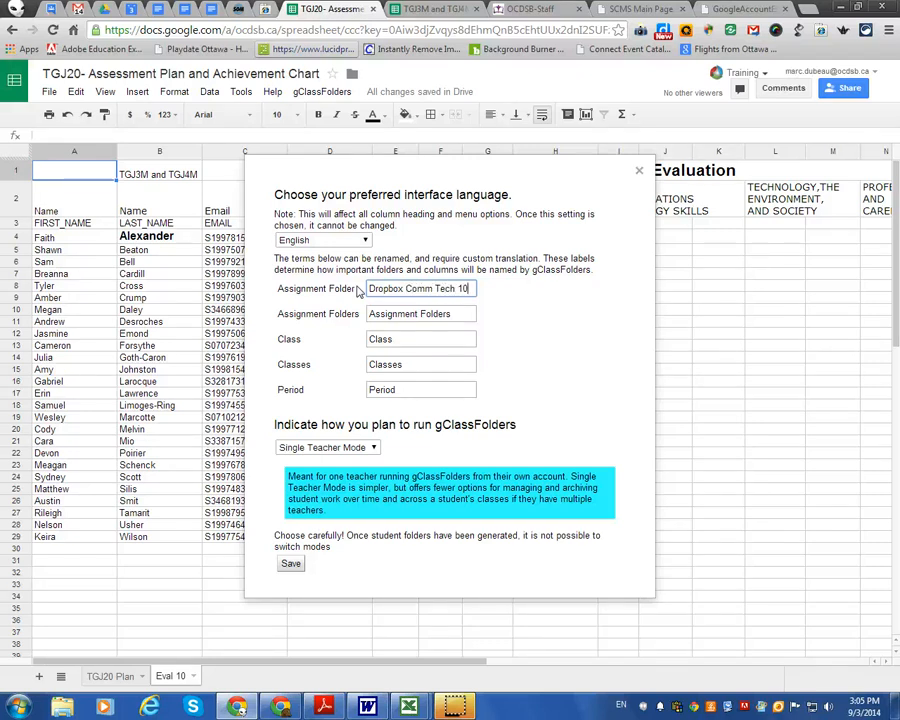
drag(369, 288, 357, 313)
key(ctrl+c)
key(ctrl+v)
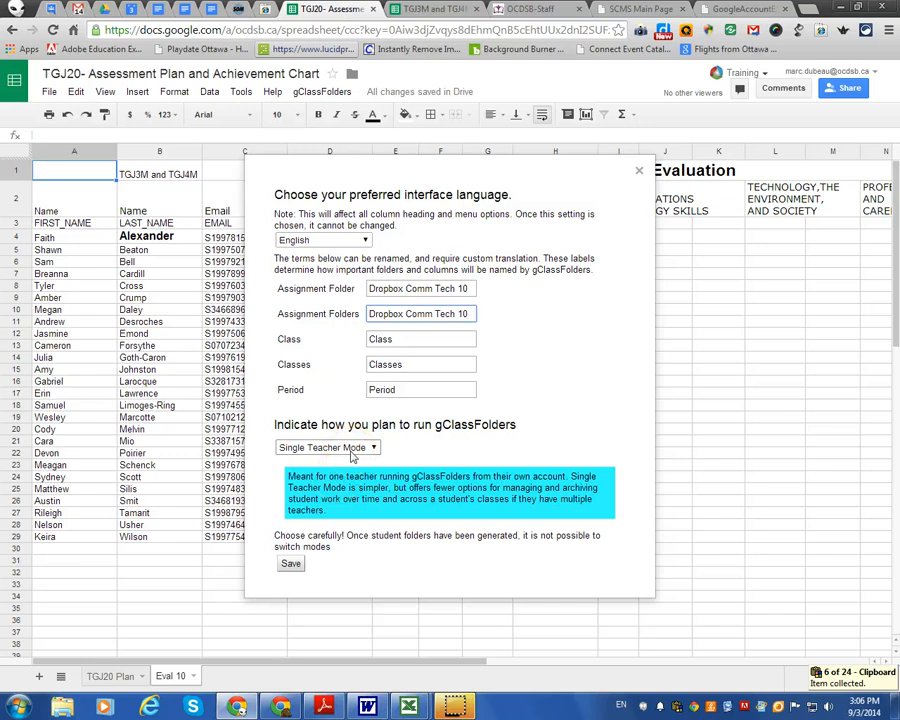
click(289, 563)
click(290, 565)
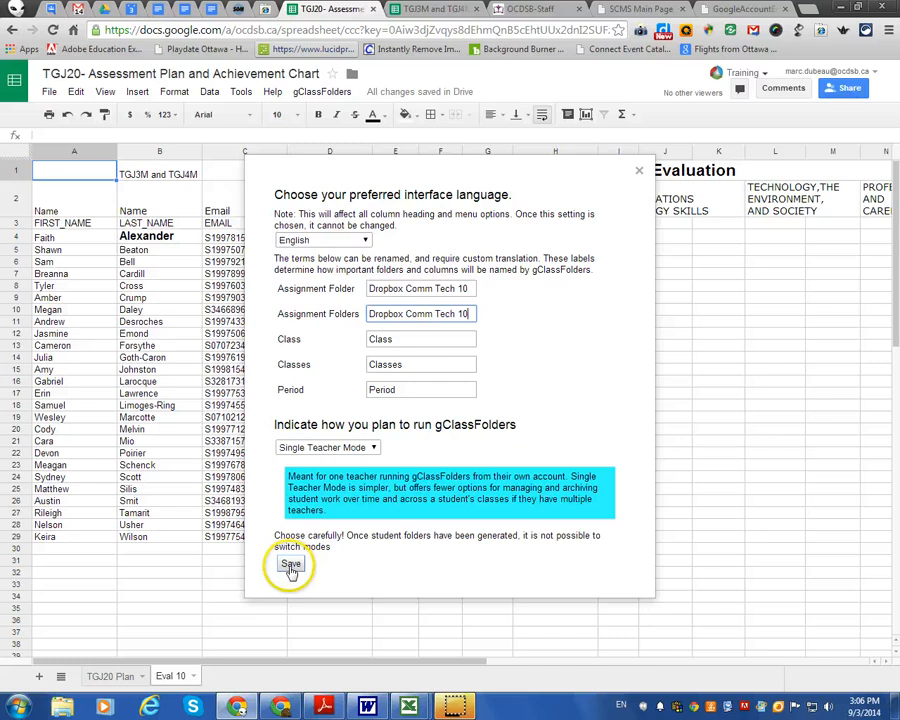
click(391, 393)
click(291, 563)
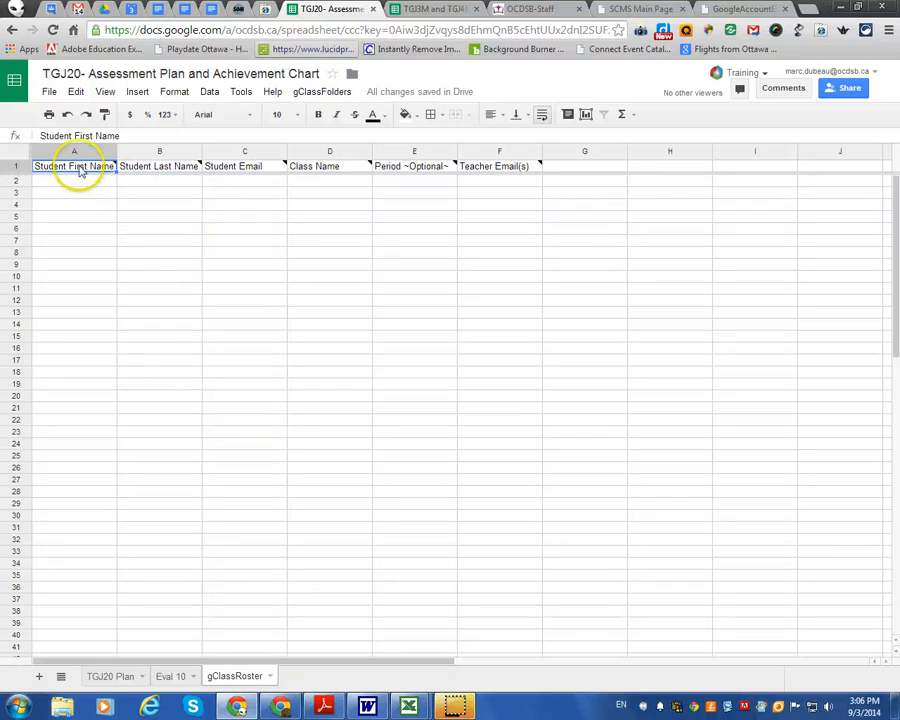
- Copy the student list from the GoogleAccountExtract (2) workbook in Excel and paste it into the gClassRoster sheet starting at cell A2
mouse_move(104, 173)
drag(94, 181, 237, 189)
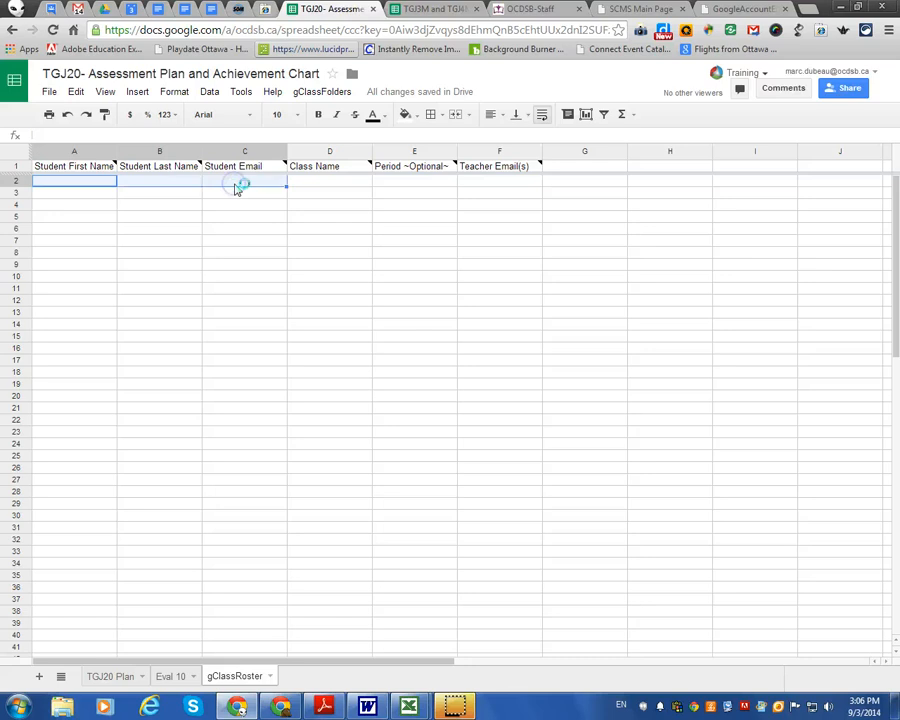
key(ctrl+v)
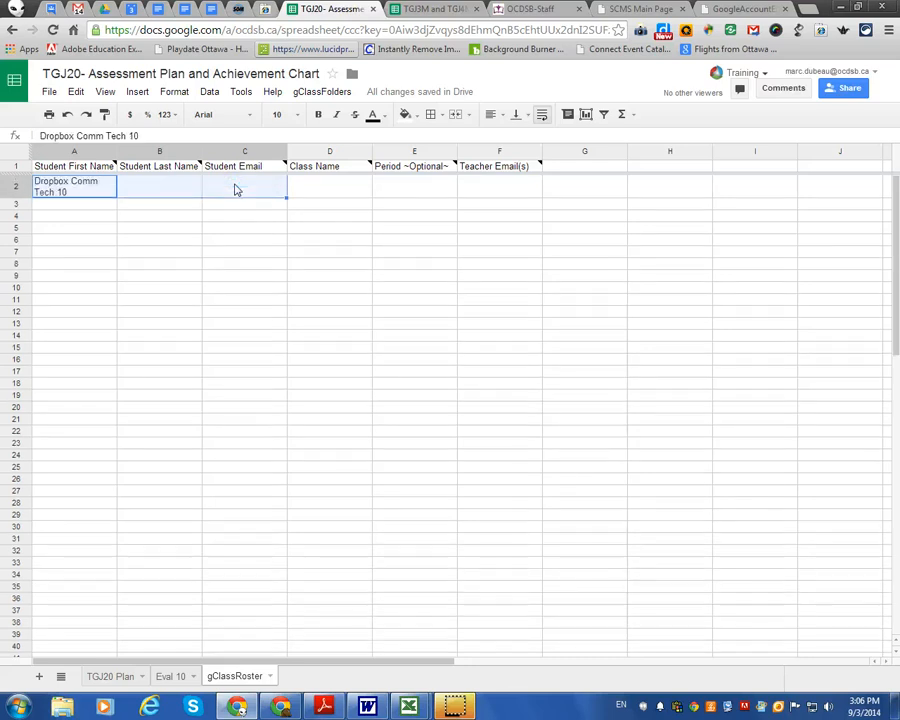
key(ctrl+z)
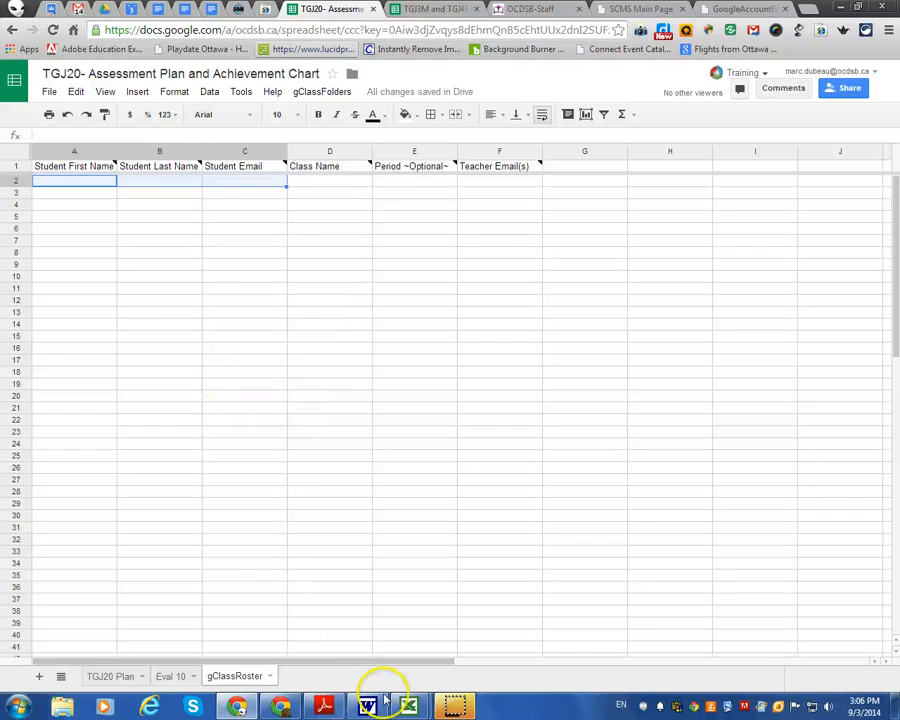
mouse_move(416, 708)
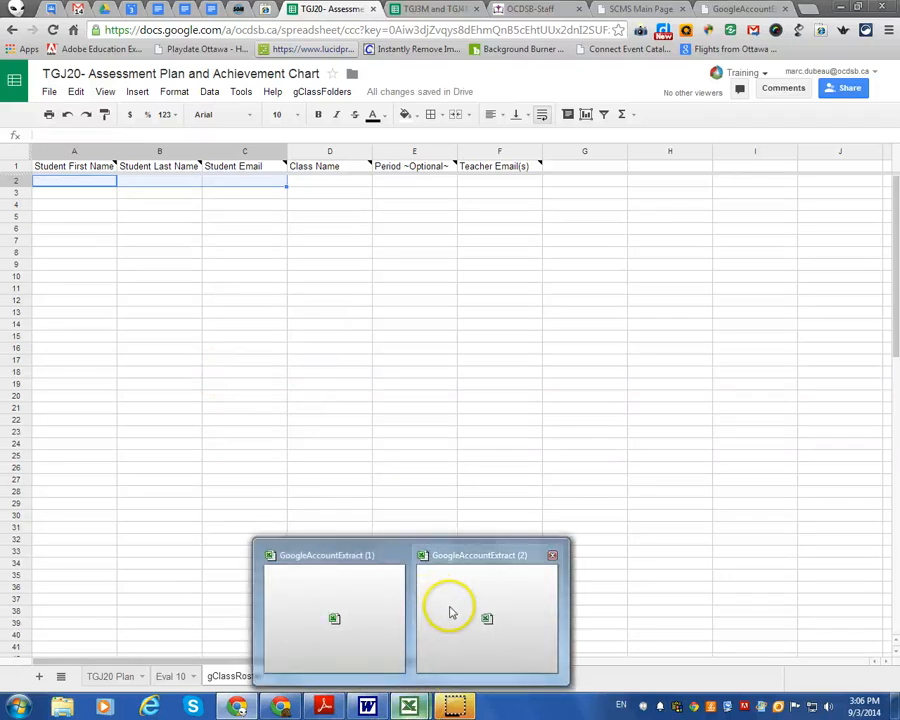
click(450, 610)
key(ctrl+c)
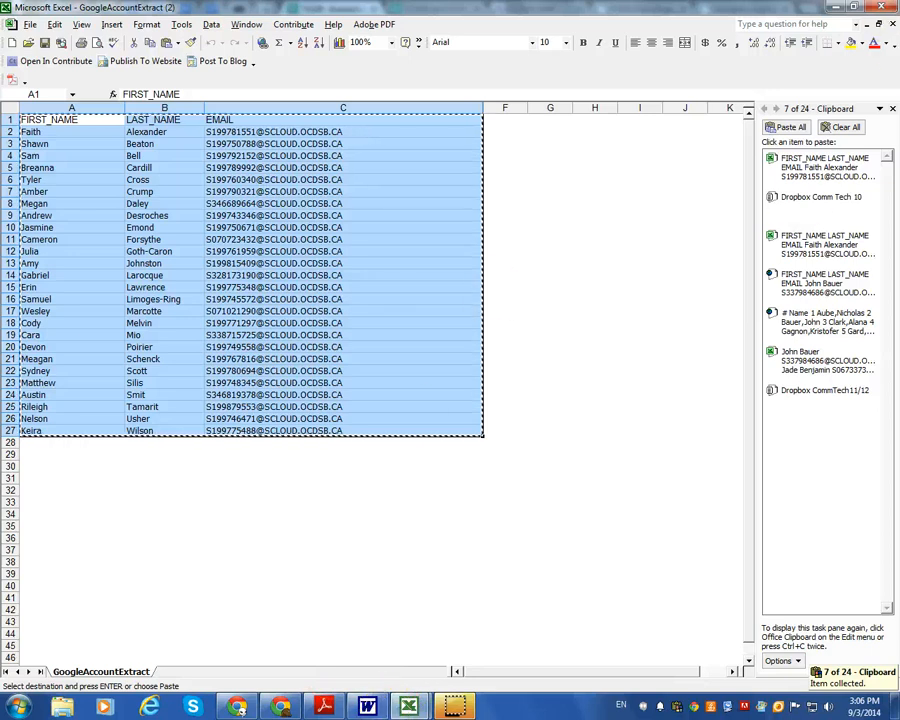
key(alt+Tab)
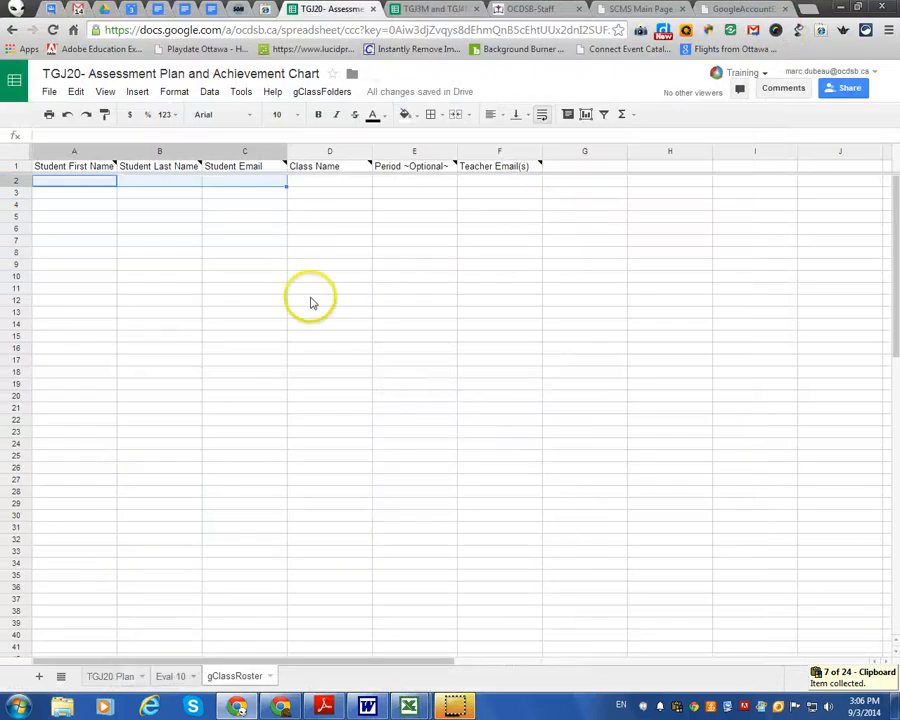
key(ctrl+v)
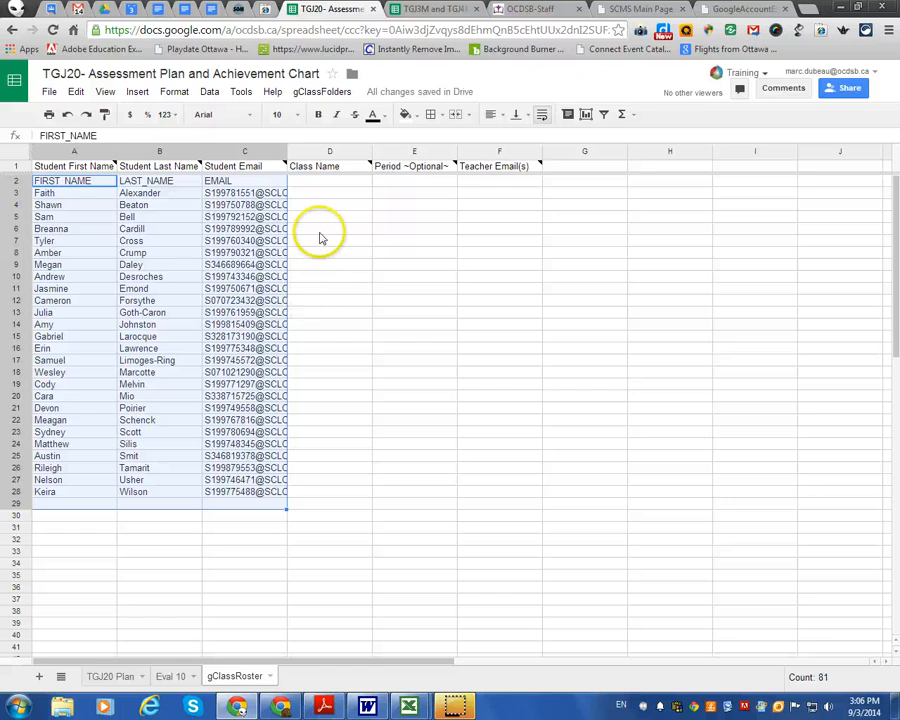
- Enter "Comm Tech 10" as the Class Name in D2 and fill it down to D28 for every roster row
click(343, 181)
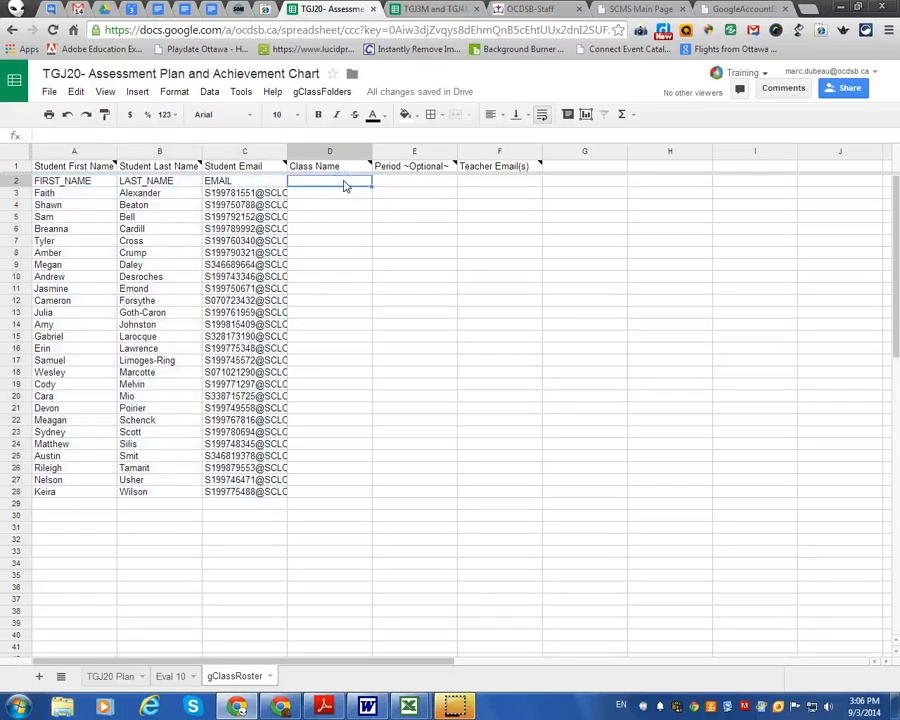
text(Go)
text(Comm Tech 10)
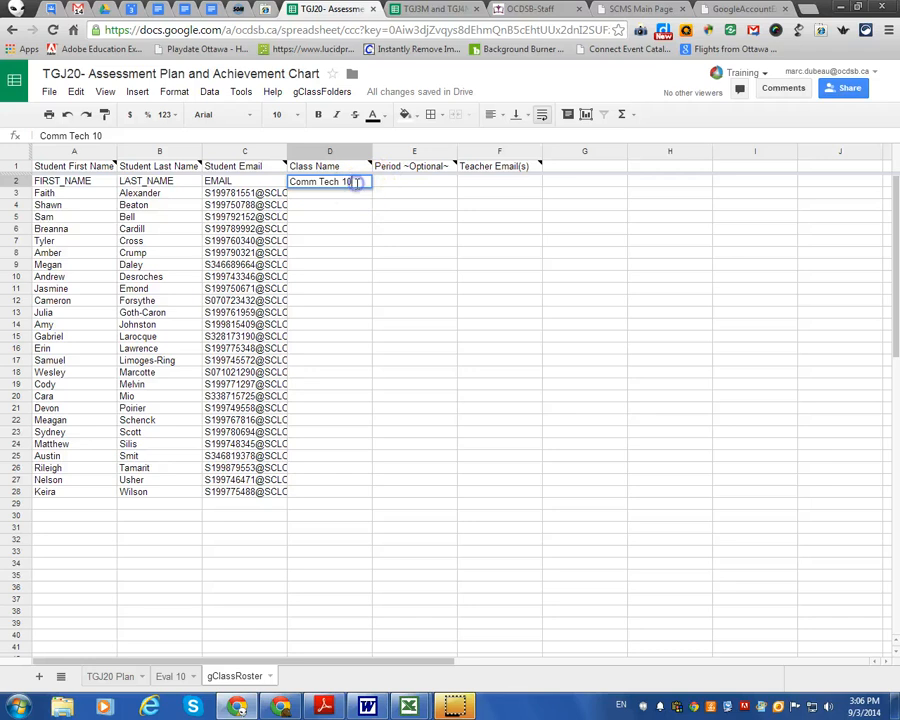
click(380, 188)
click(358, 181)
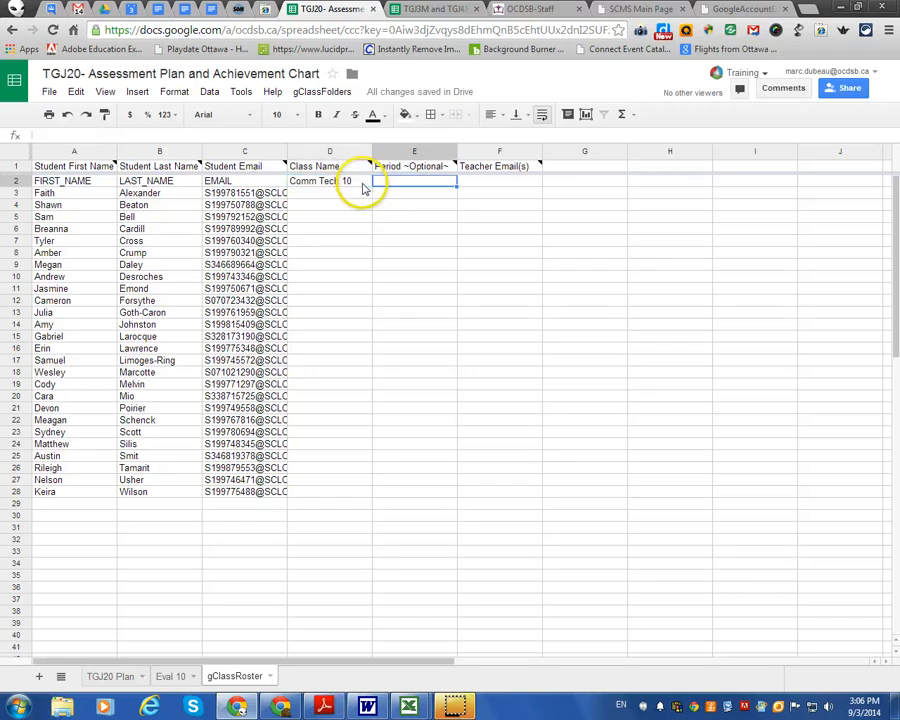
drag(370, 185, 364, 494)
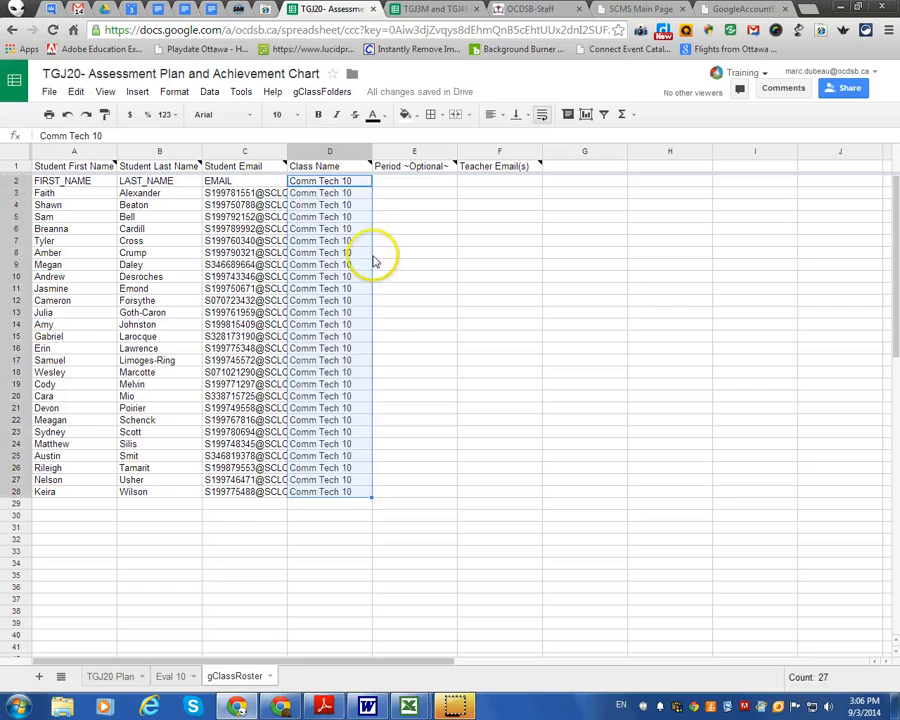
click(351, 194)
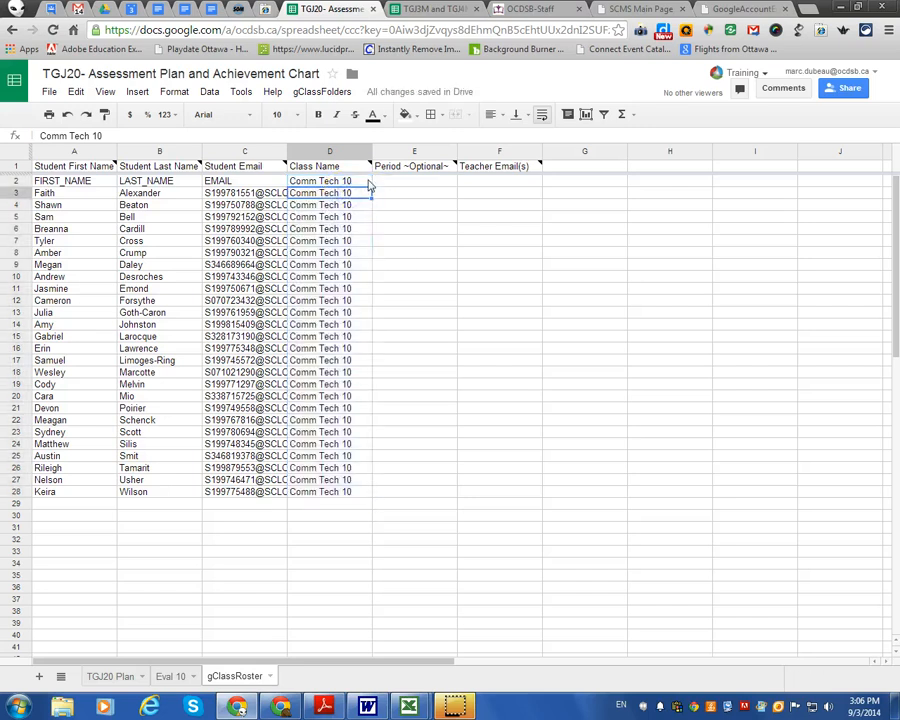
- Run gClassFolders' Create new folders and shares operation on the roster and dismiss the completion message
click(324, 91)
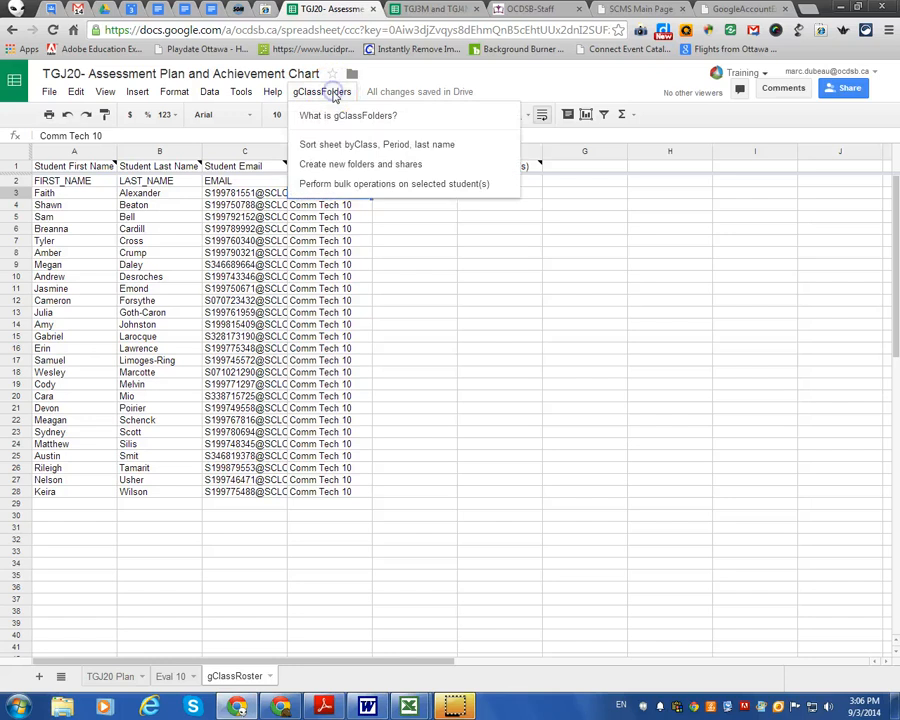
click(345, 167)
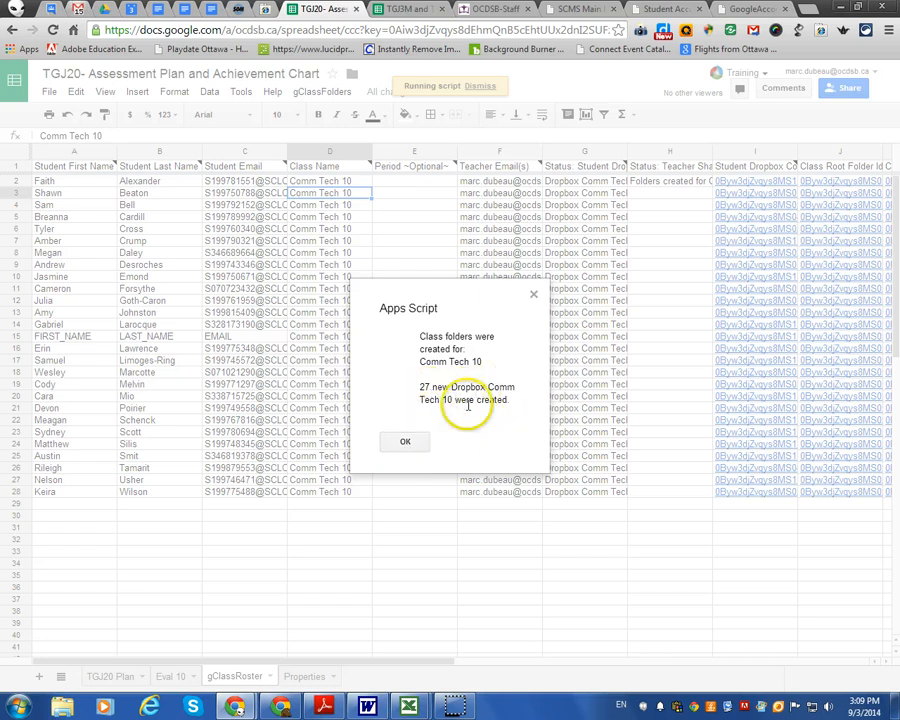
click(406, 439)
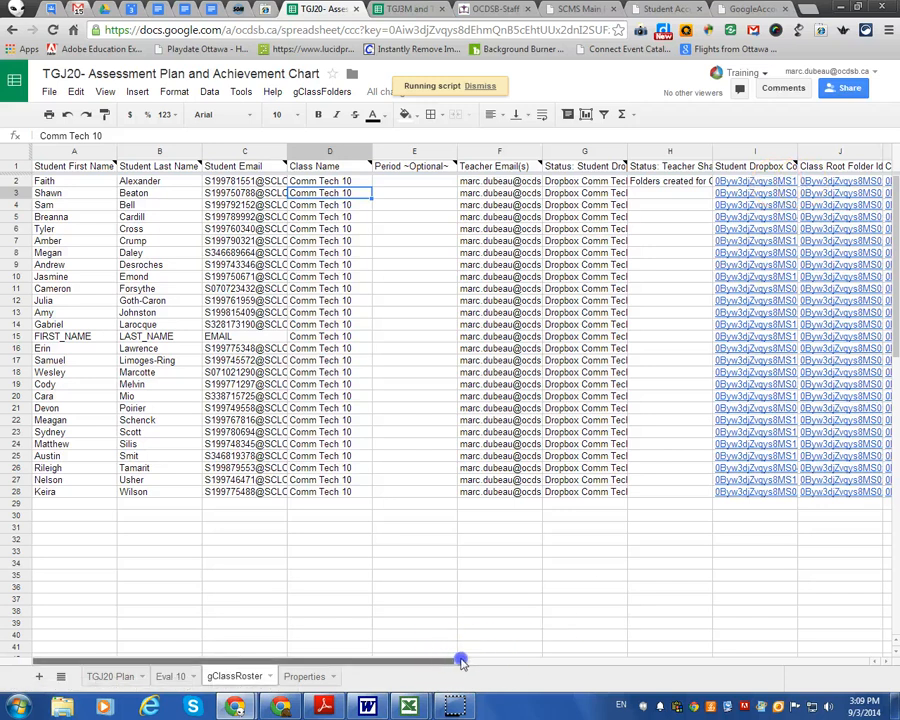
- Look over the generated folder ID columns and the Eval 10 and TGJ20 Plan sheets, then return to the gClassRoster sheet
drag(461, 662, 542, 662)
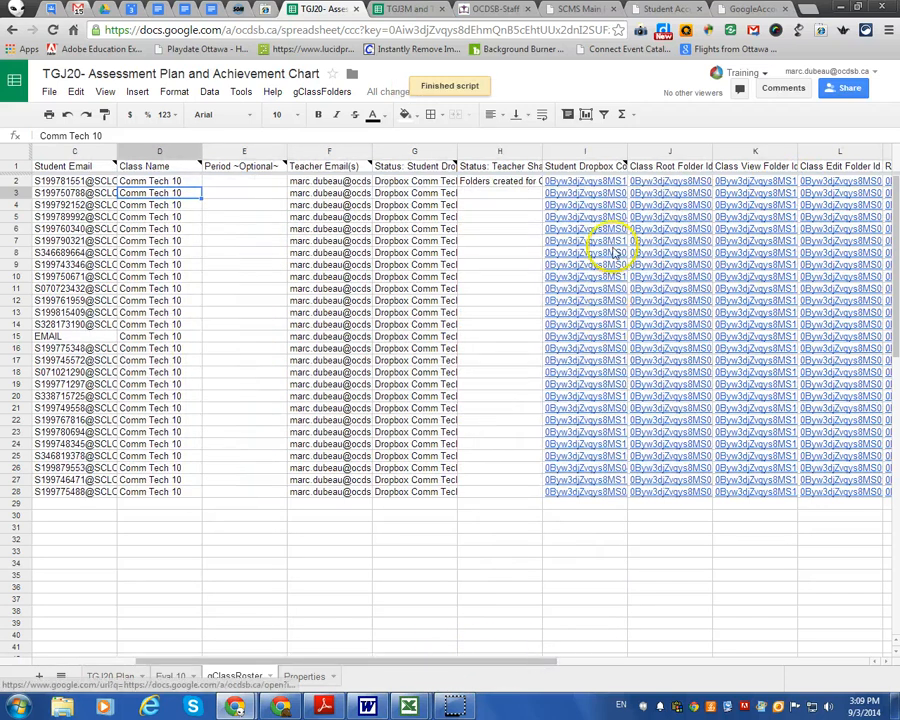
click(170, 676)
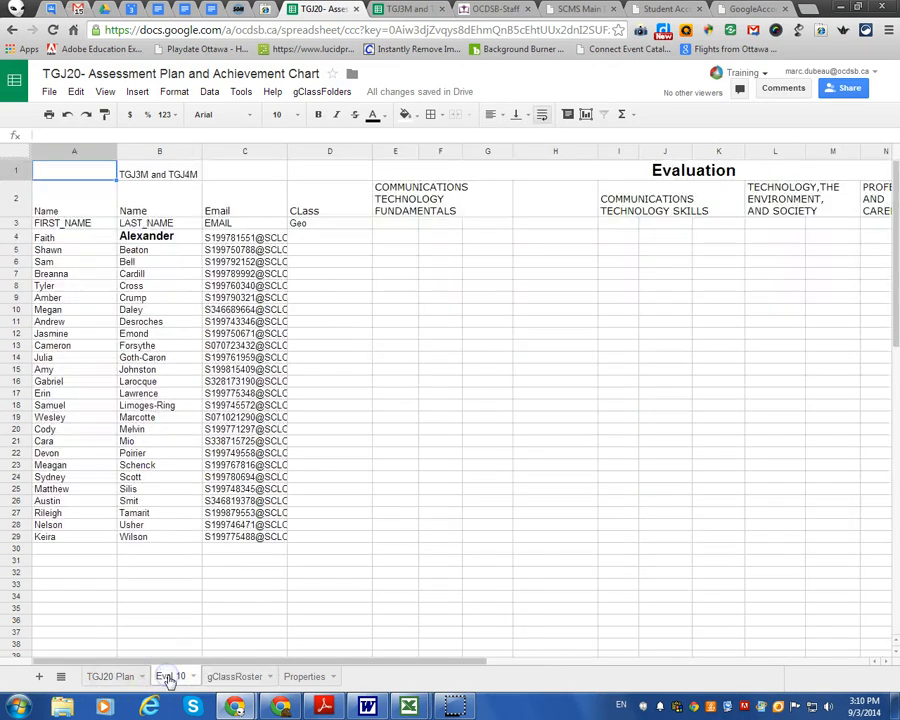
click(120, 676)
click(162, 677)
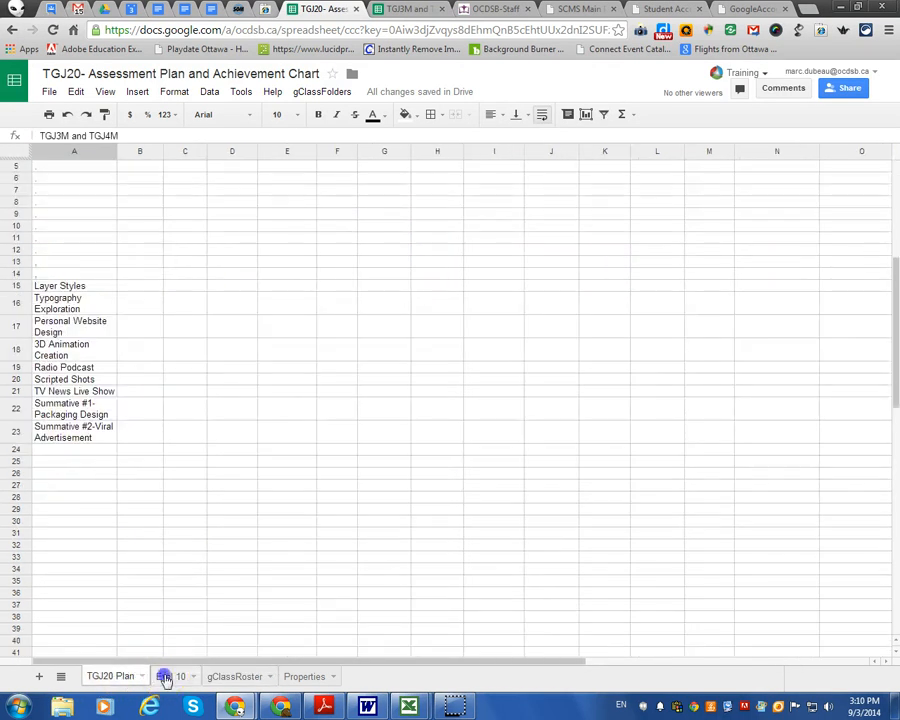
click(228, 677)
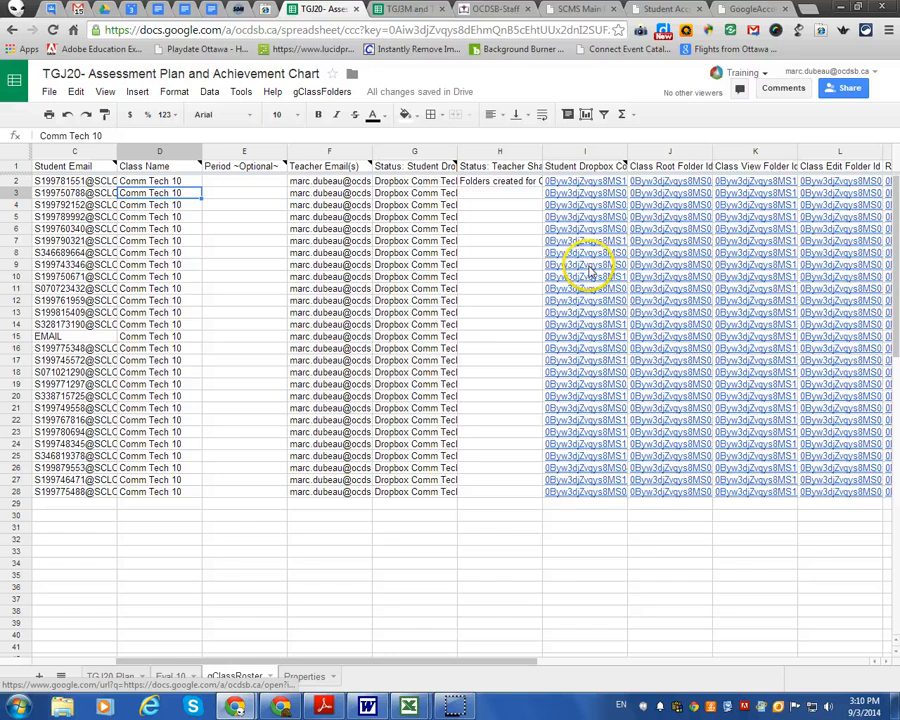
- View the student dropbox folder linked in cell I9 of the roster, then close its browser tab
click(590, 265)
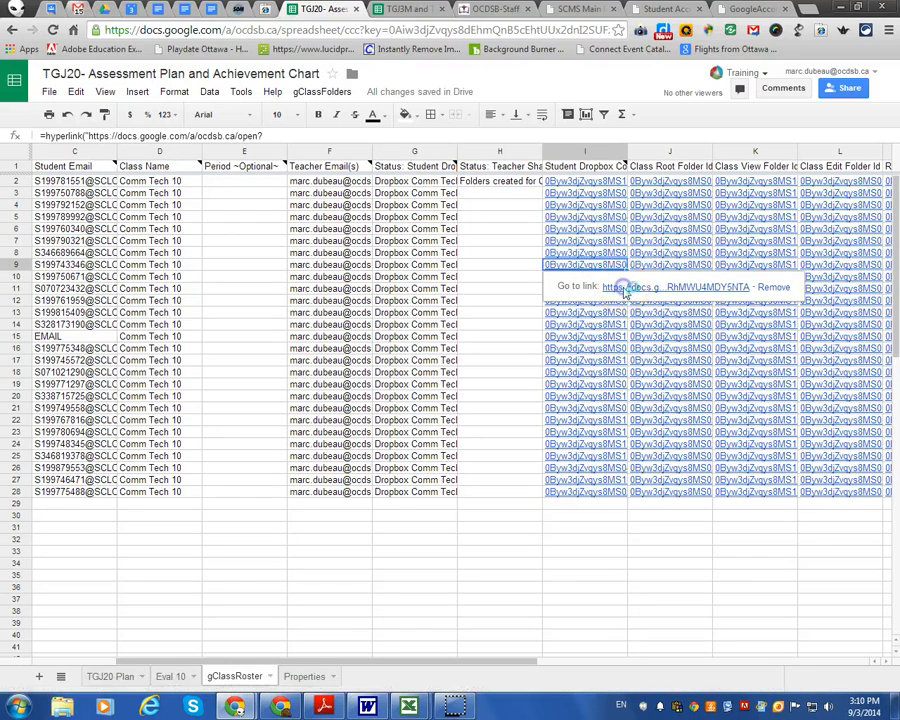
click(625, 289)
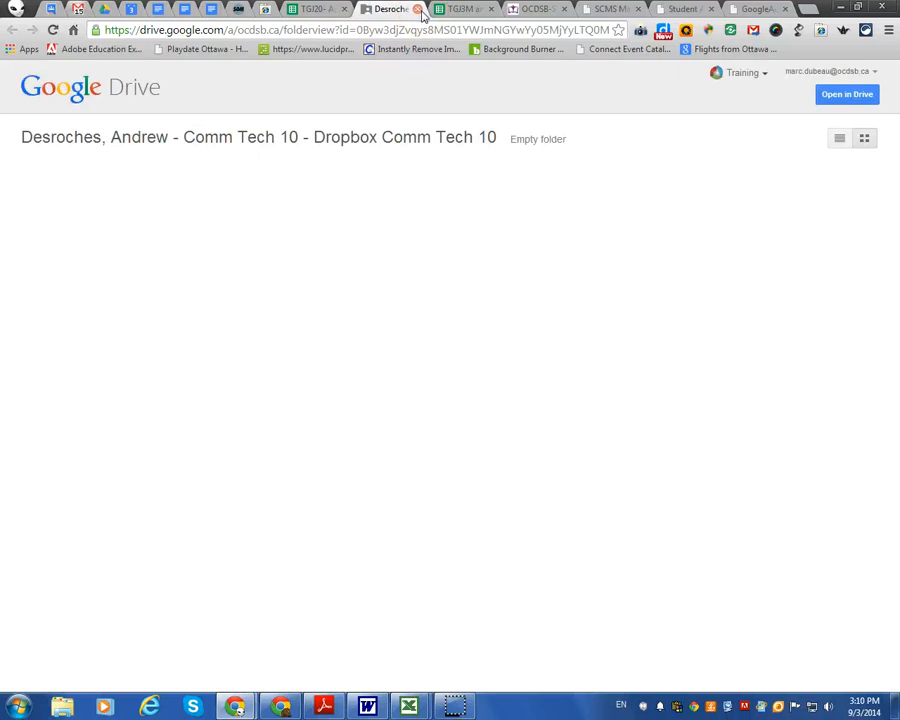
click(421, 11)
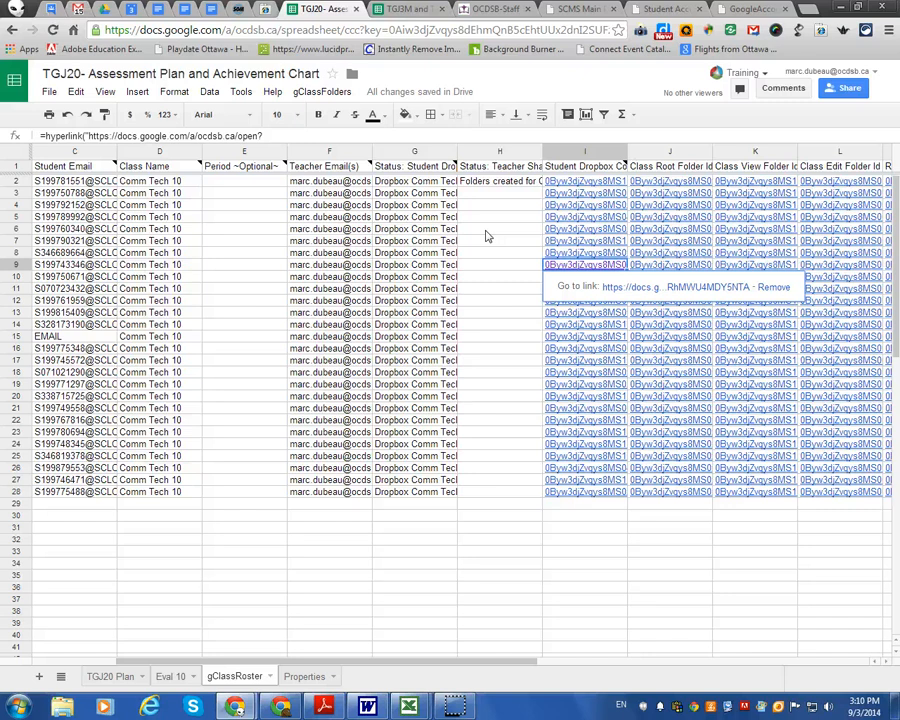
- Switch to Google Drive and change the color of the Comm Tech 10 folder to green
click(103, 13)
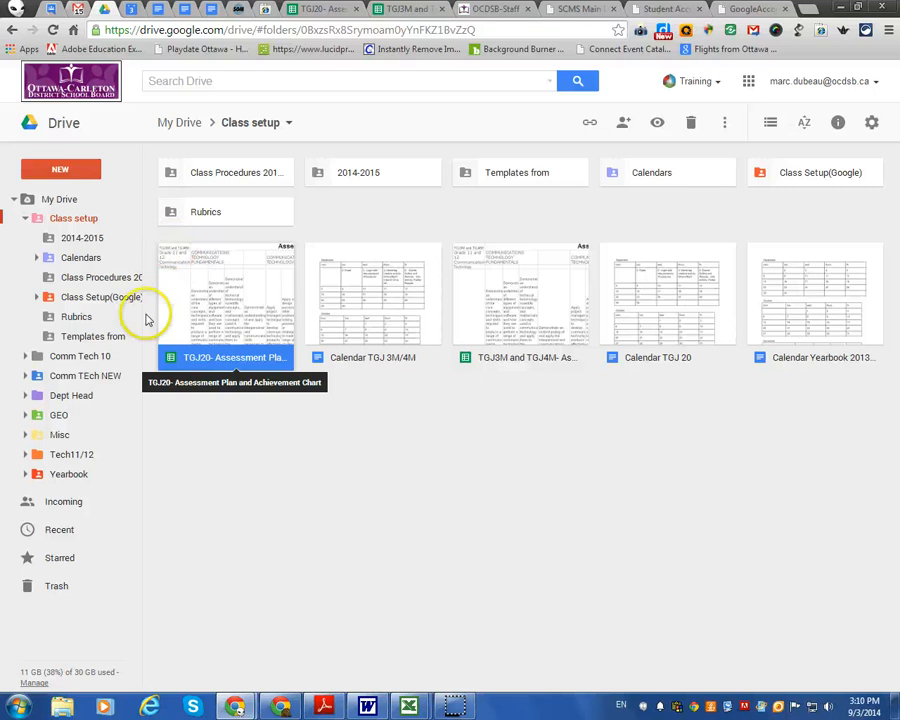
click(26, 219)
click(25, 219)
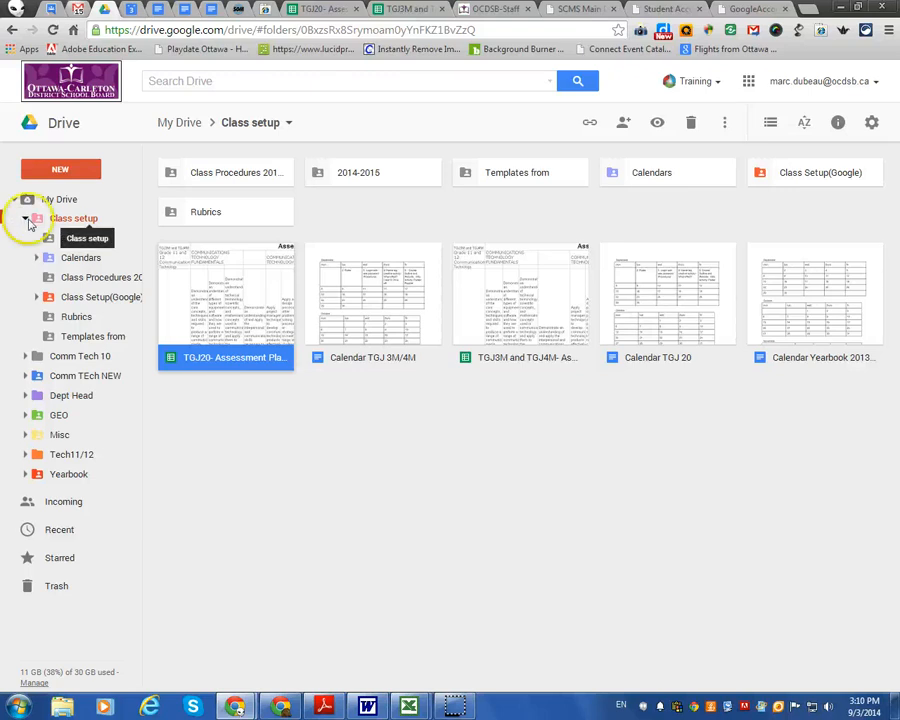
click(26, 220)
click(25, 219)
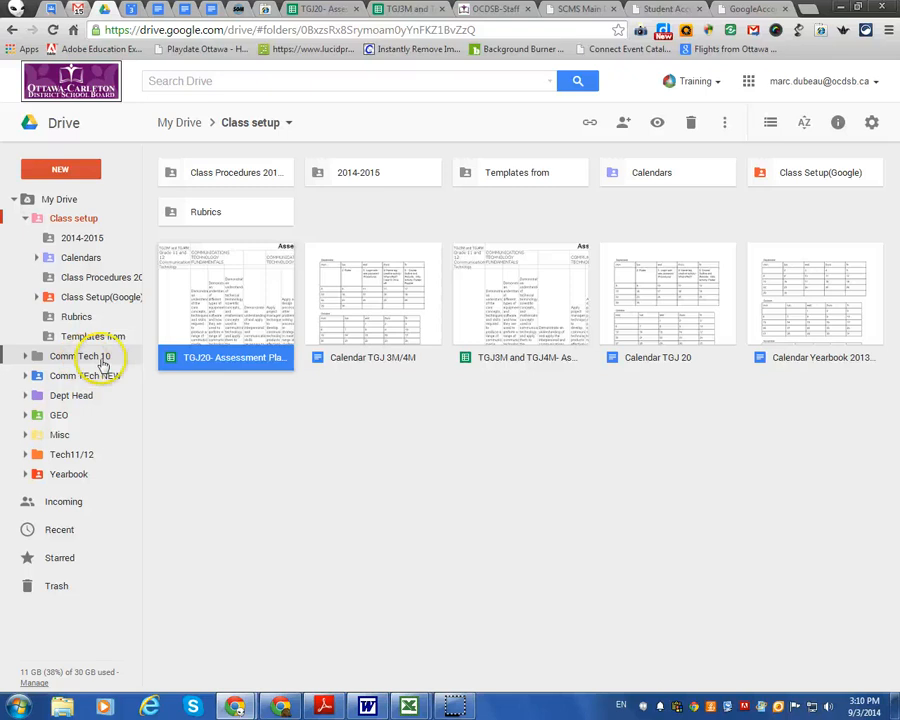
right_click(104, 357)
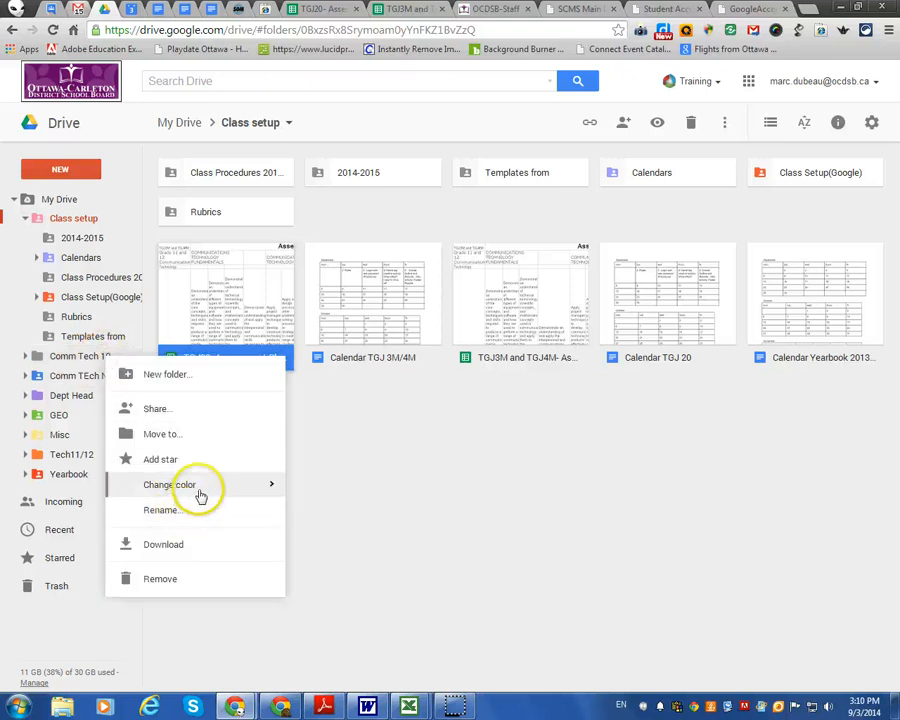
mouse_move(200, 492)
click(338, 501)
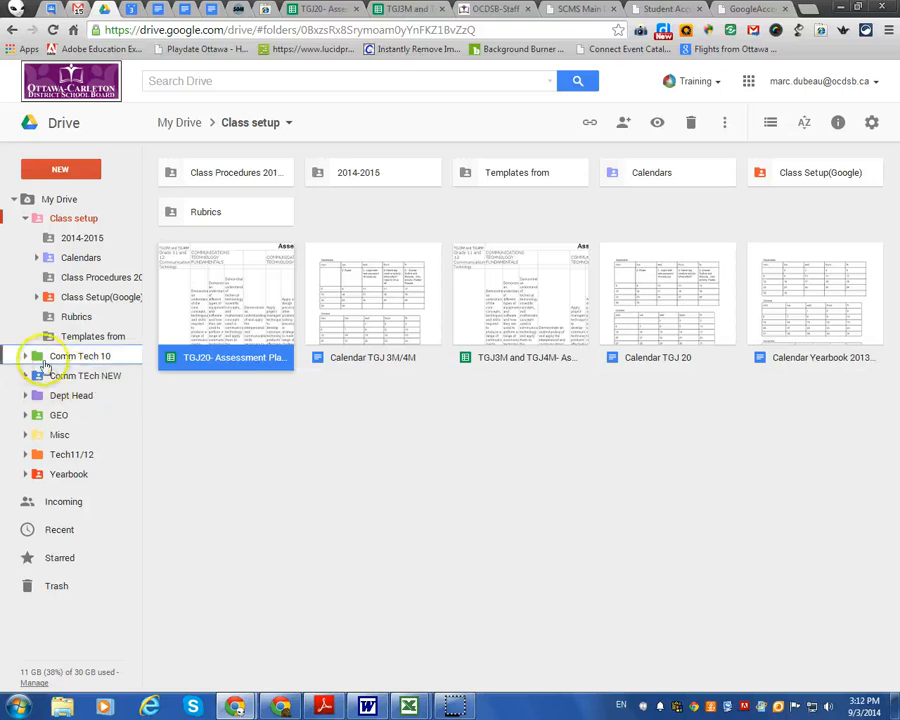
- Expand the Comm Tech 10 folder in the My Drive tree to view its subfolders
click(23, 357)
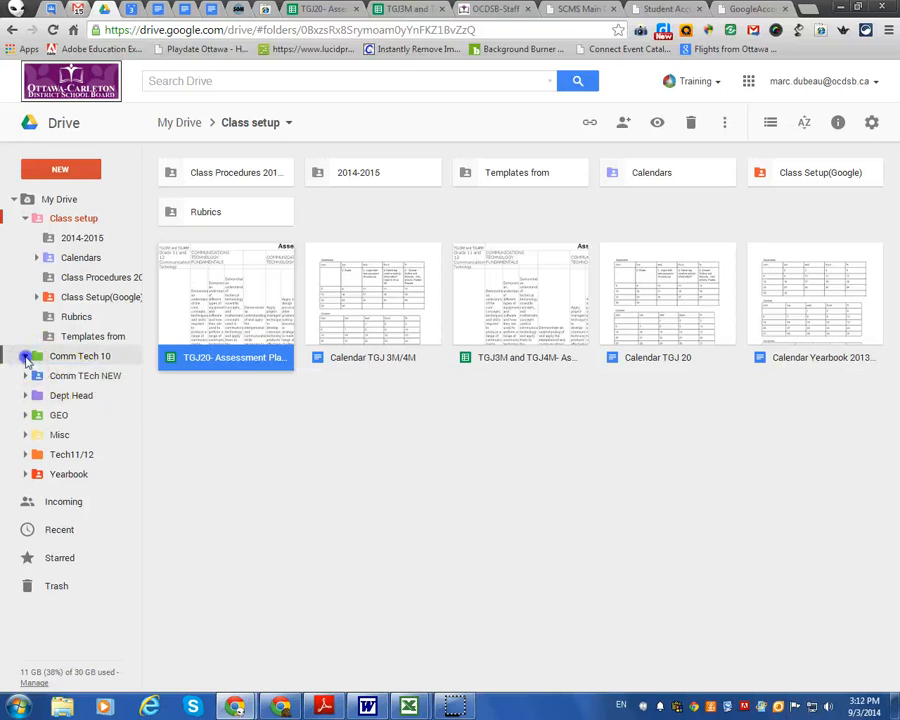
click(26, 357)
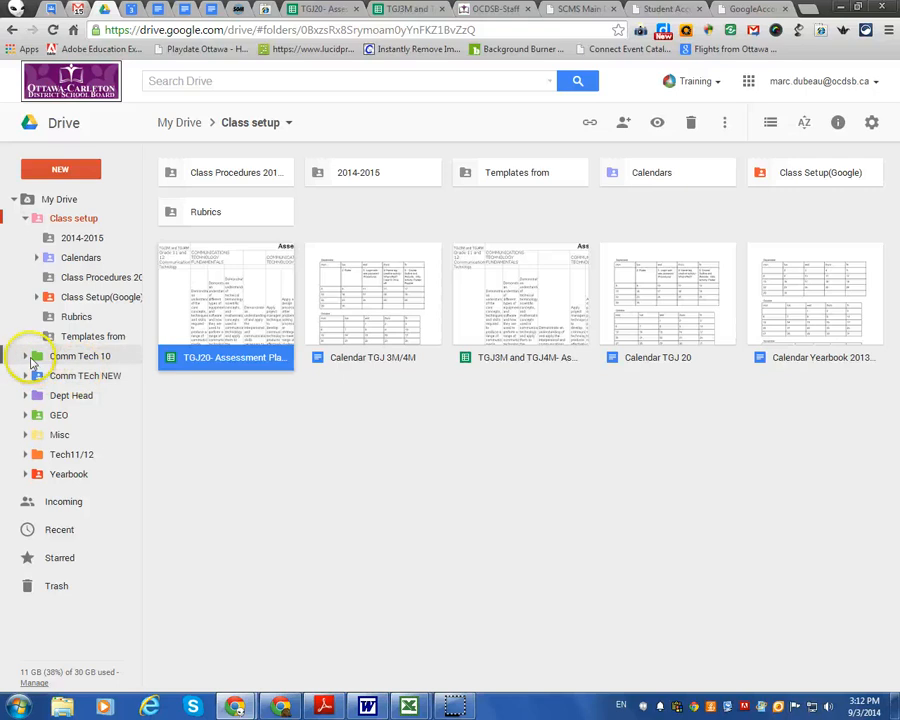
click(25, 358)
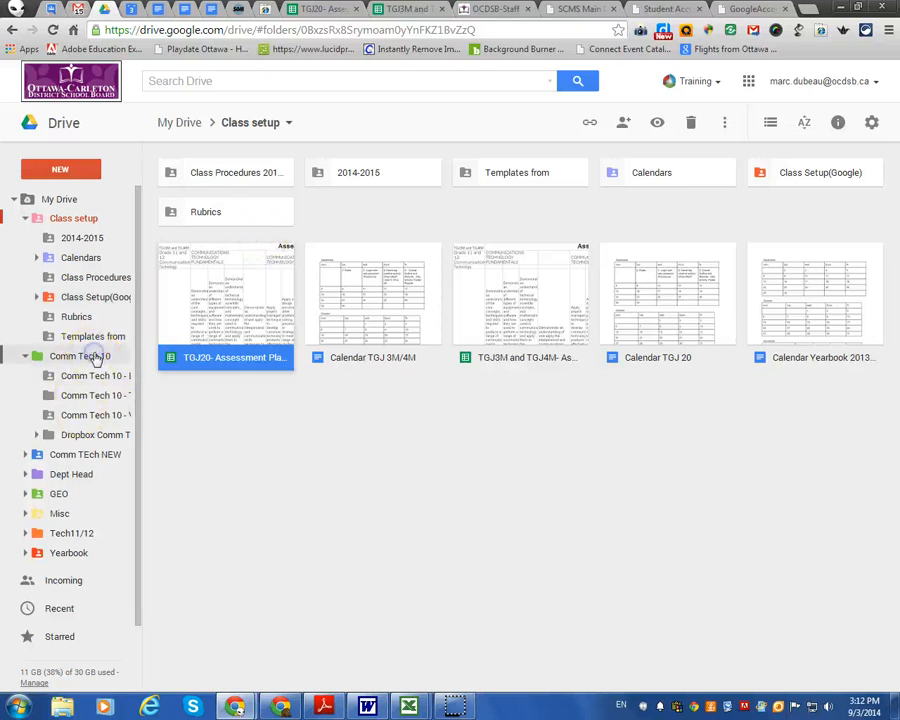
- Open the Comm Tech 10 folder and widen the folder tree enough to read the full subfolder names
click(72, 357)
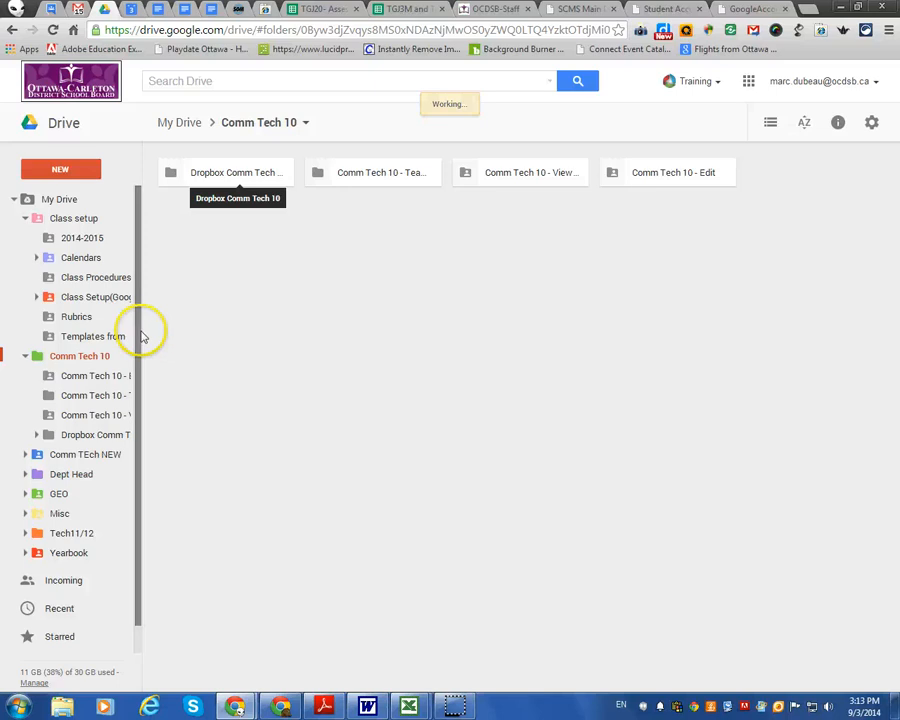
click(145, 329)
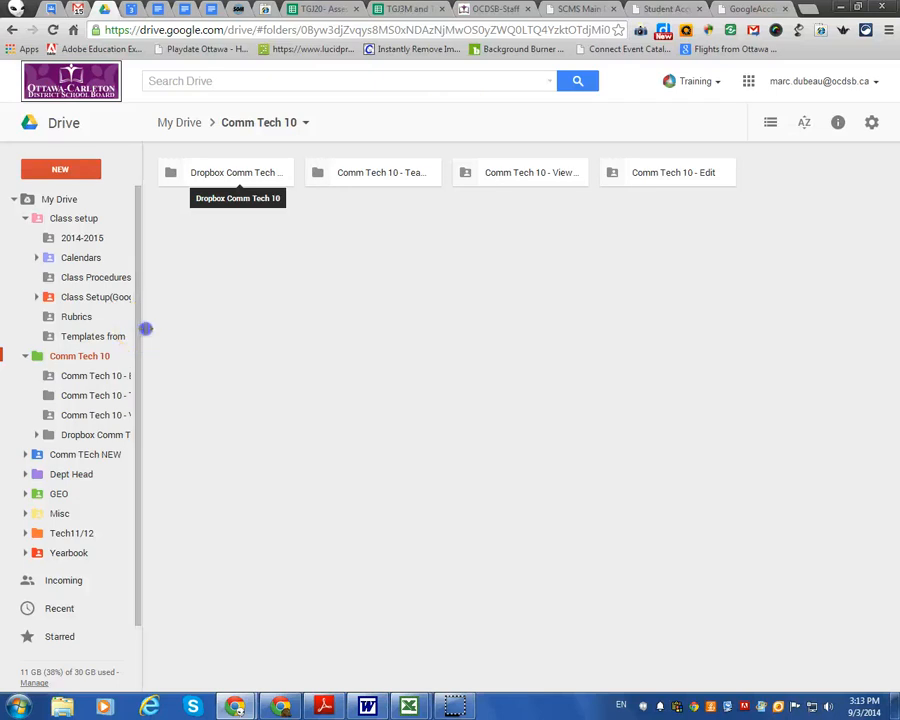
drag(145, 329, 180, 333)
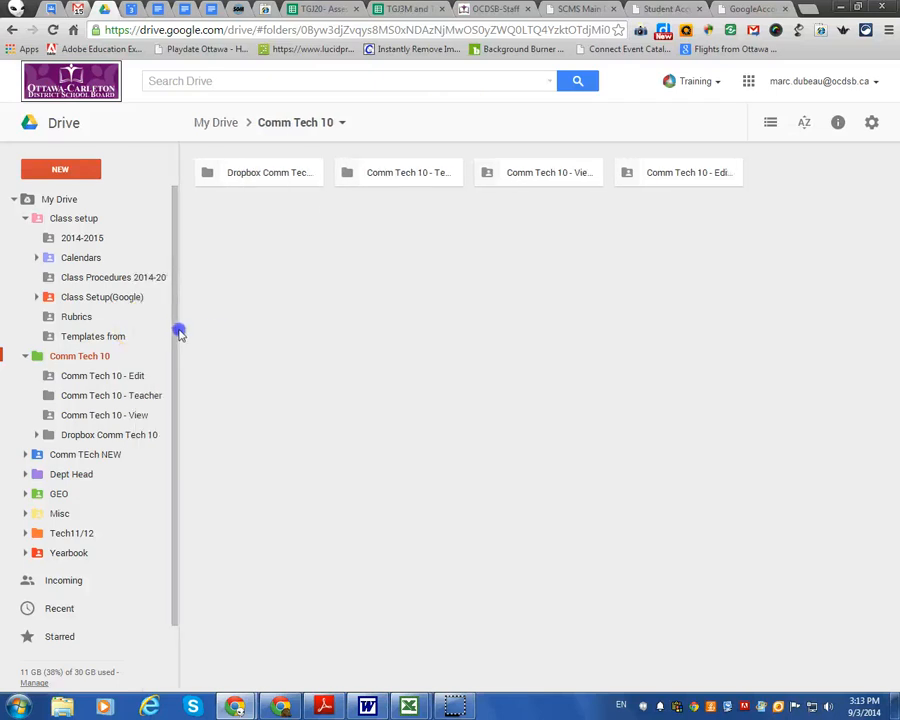
click(141, 404)
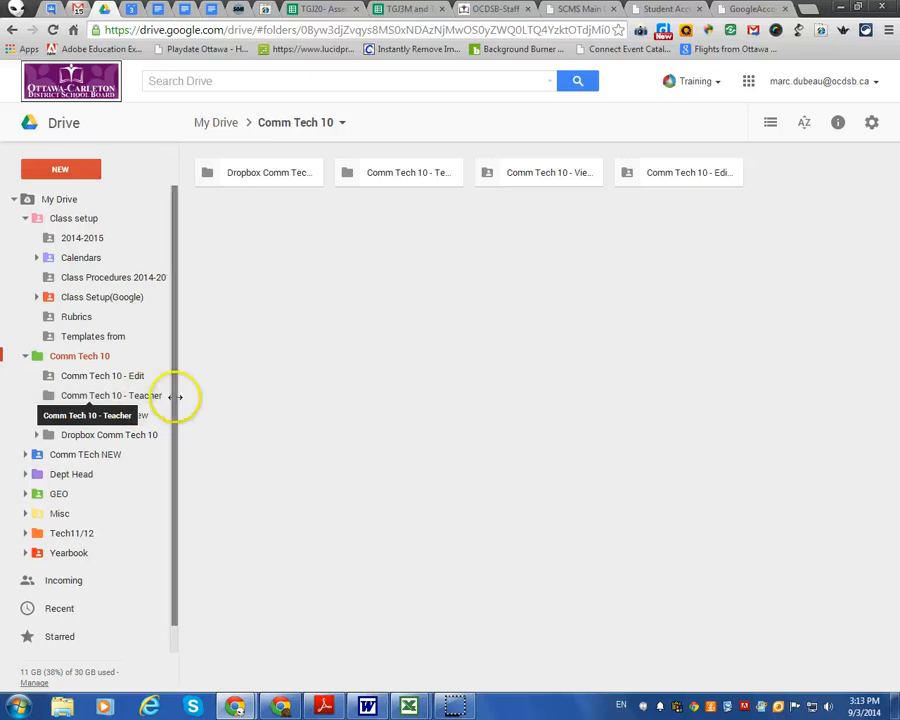
click(148, 402)
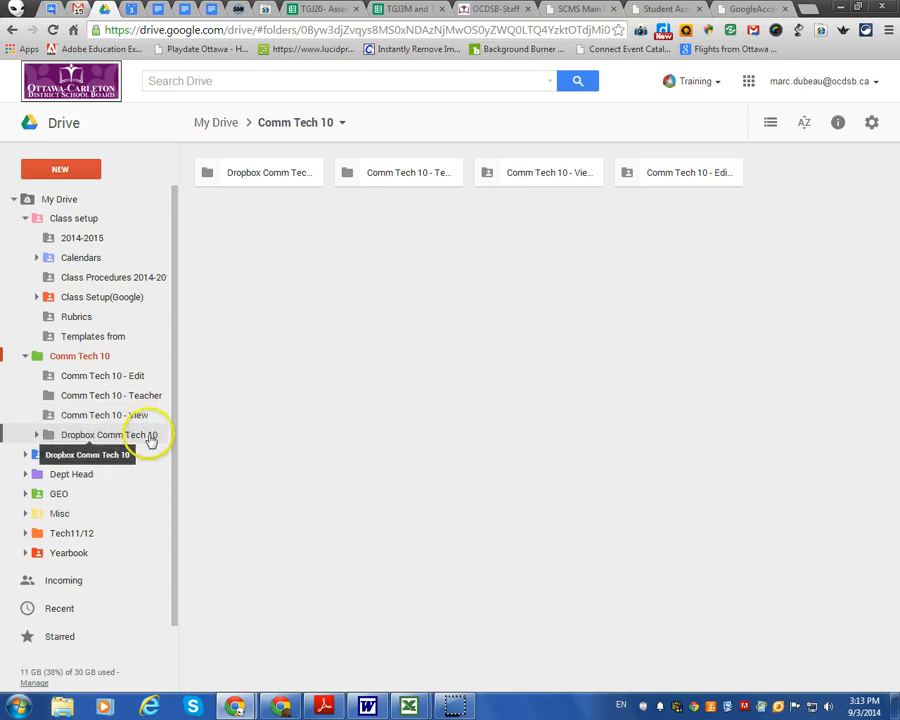
- Open the Dropbox Comm Tech 10 folder and view the first student's dropbox folder inside it
click(110, 437)
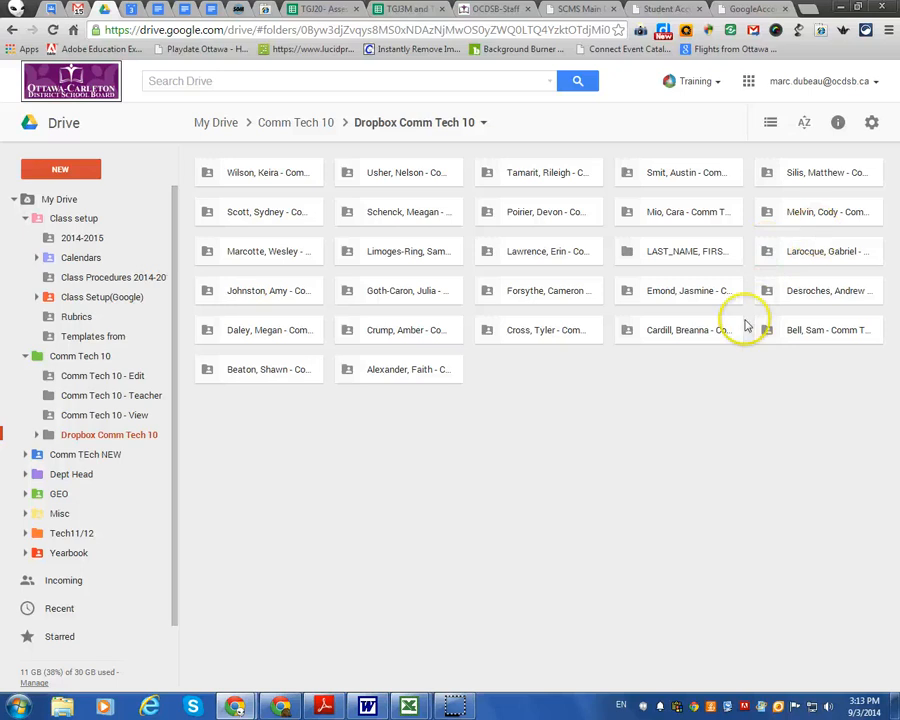
click(250, 173)
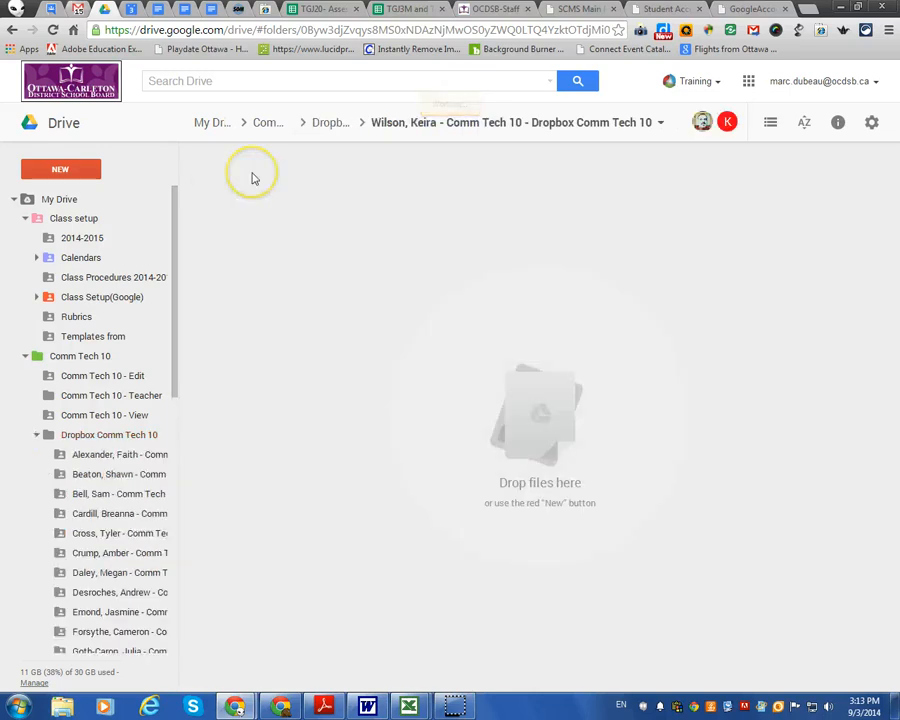
click(297, 360)
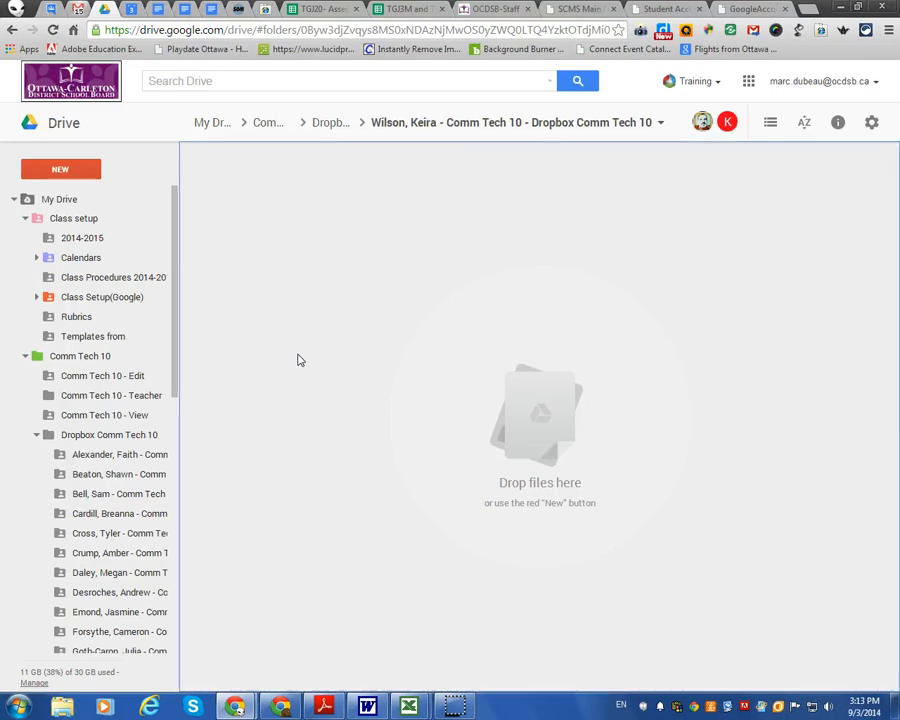
- Switch to the student's incognito Drive window and compare the contents of My Drive with the incoming shared items
click(888, 29)
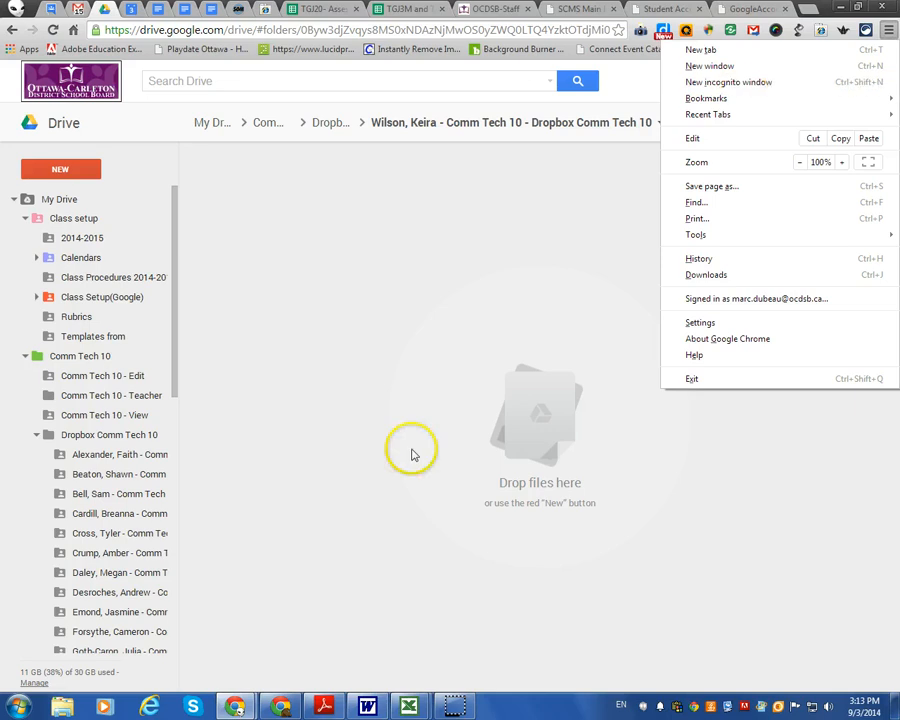
click(240, 705)
click(270, 668)
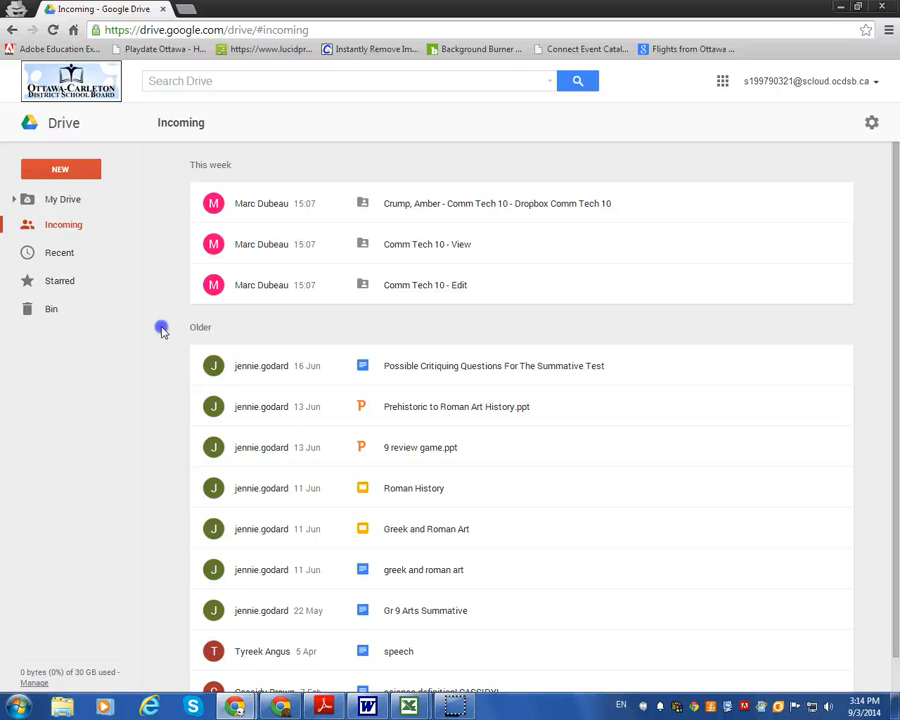
click(74, 198)
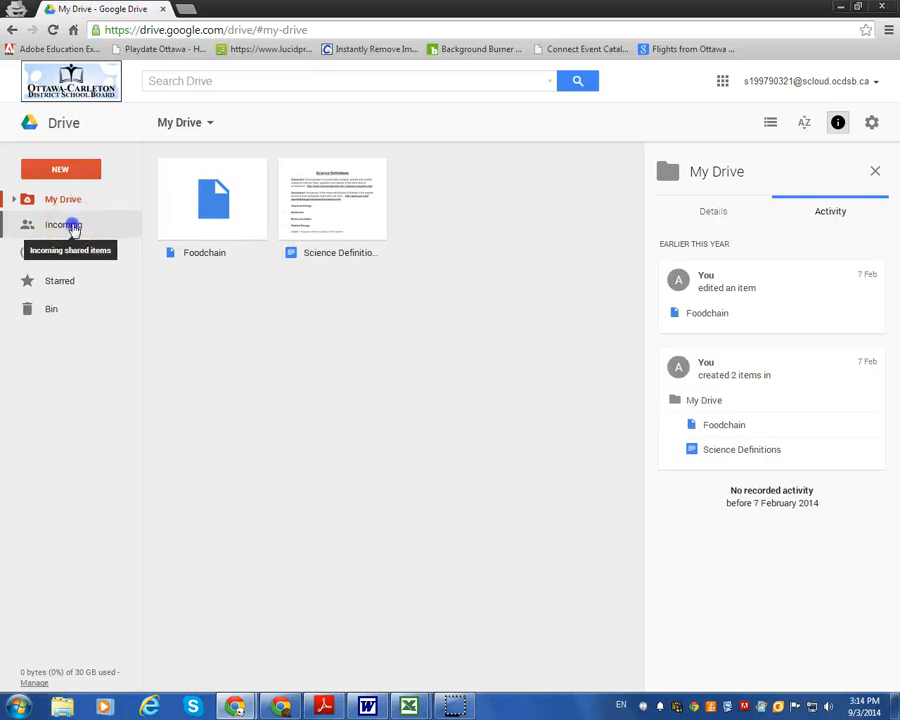
click(73, 228)
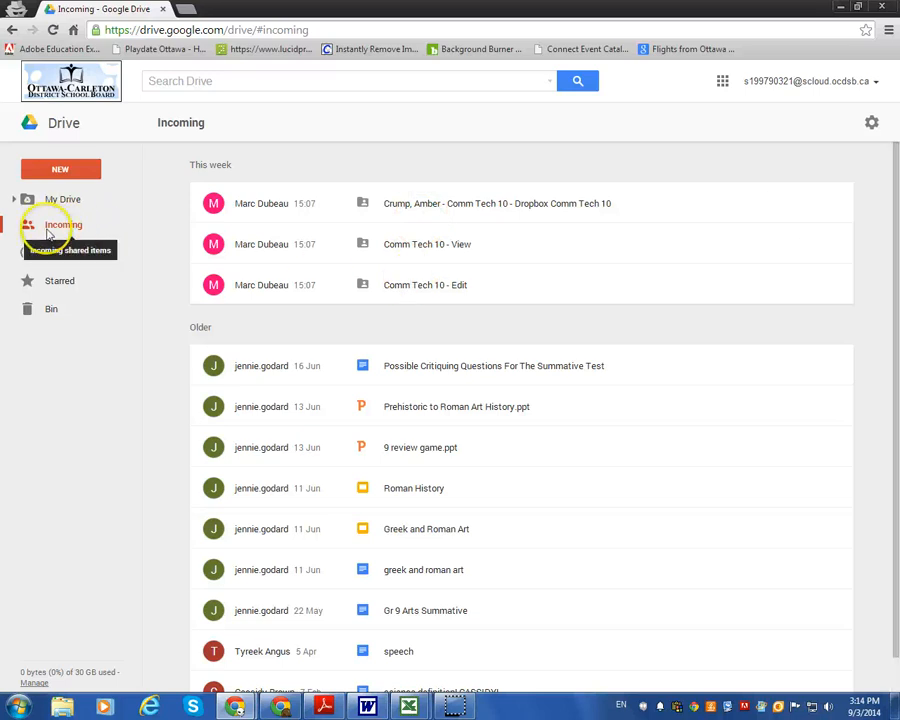
click(70, 201)
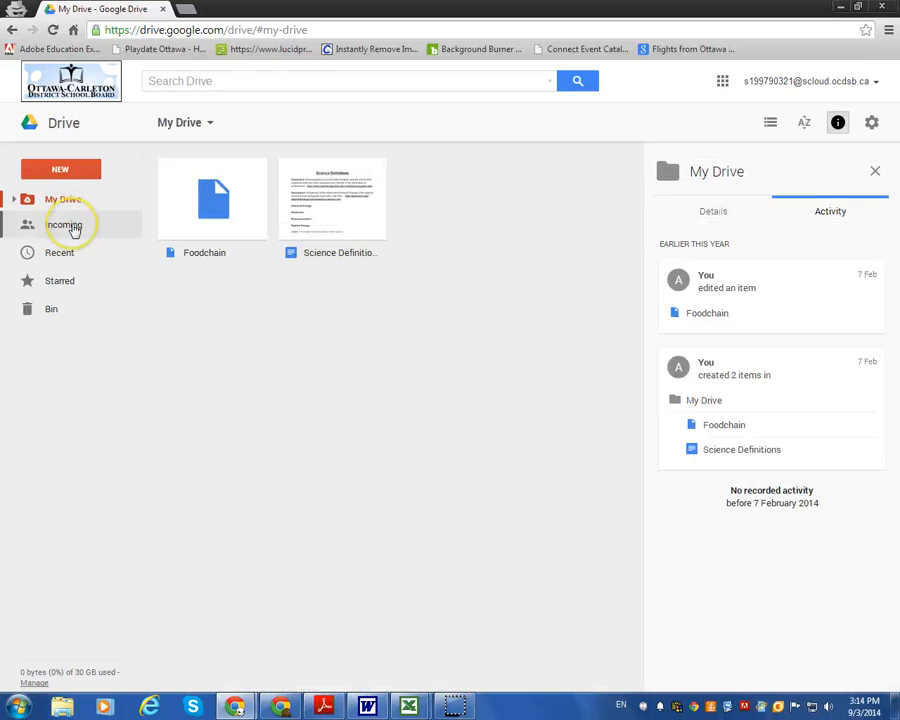
click(72, 225)
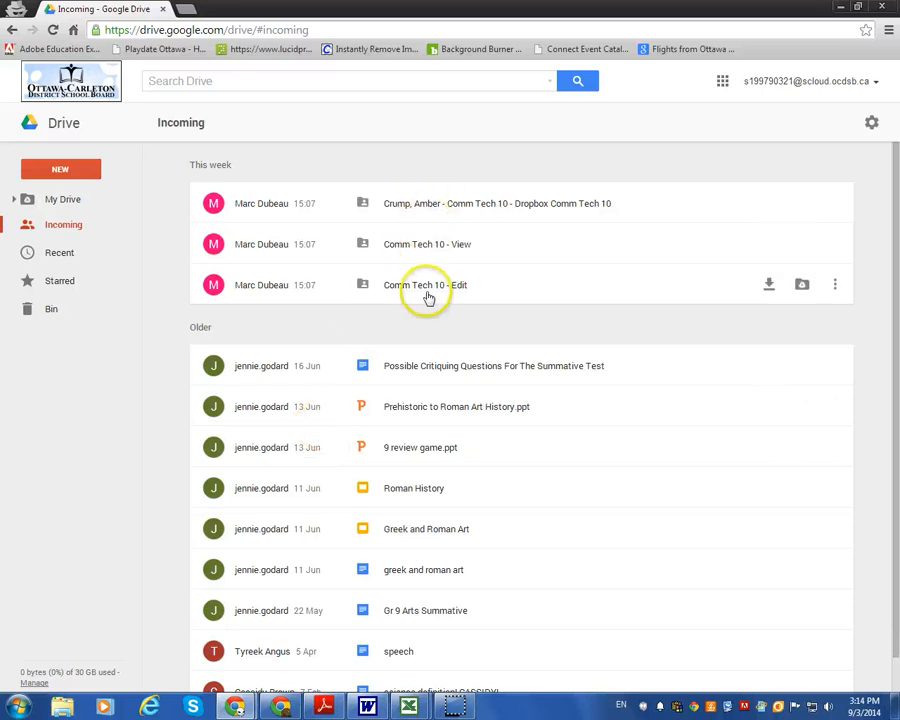
- Create a folder named Comm Tech 10 in the student's My Drive
click(62, 199)
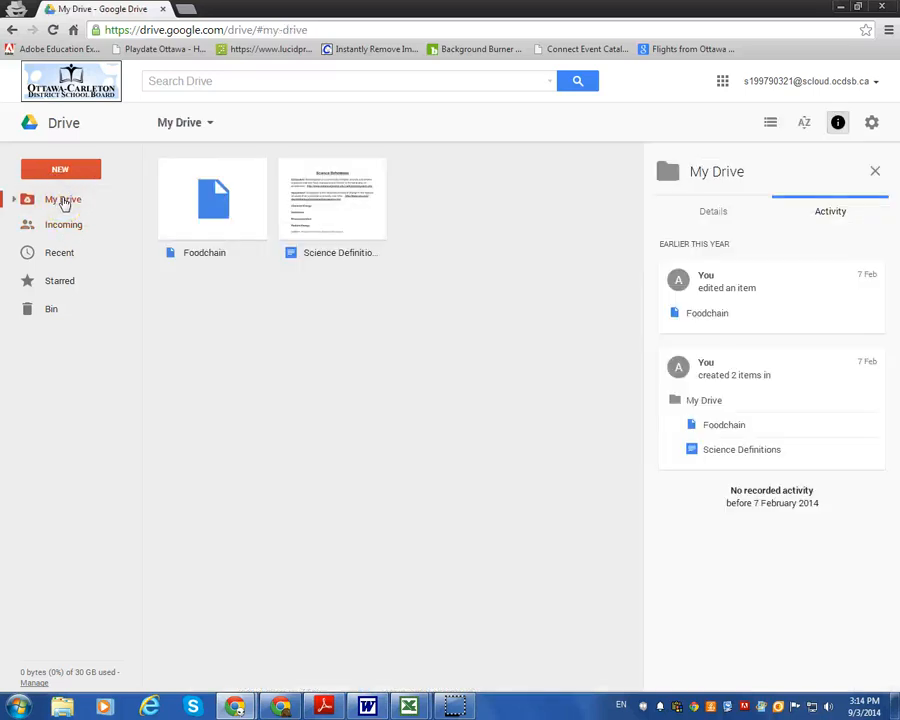
click(70, 170)
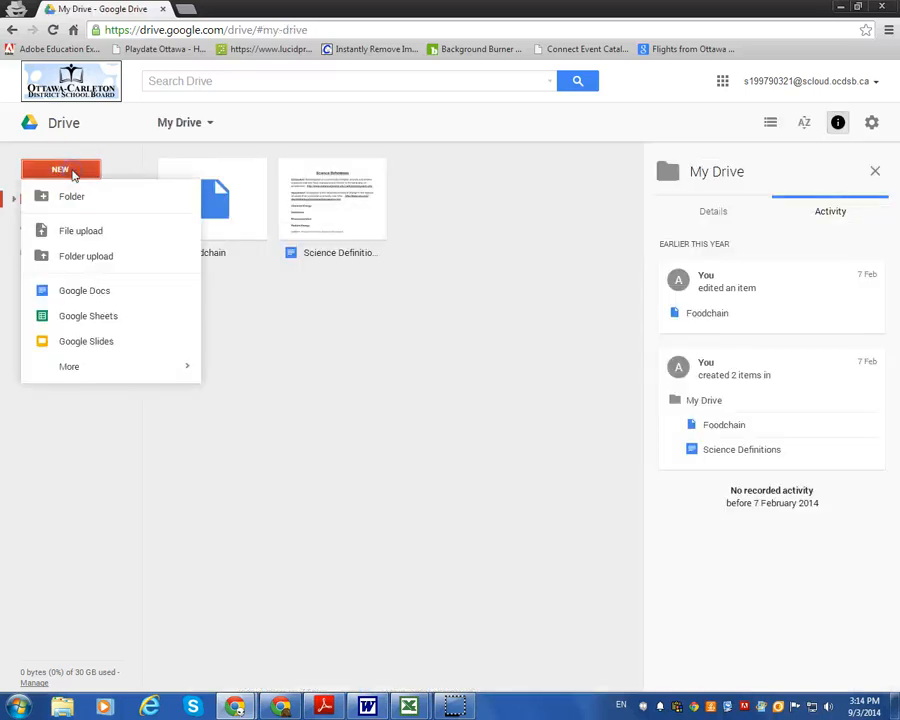
click(90, 196)
click(399, 372)
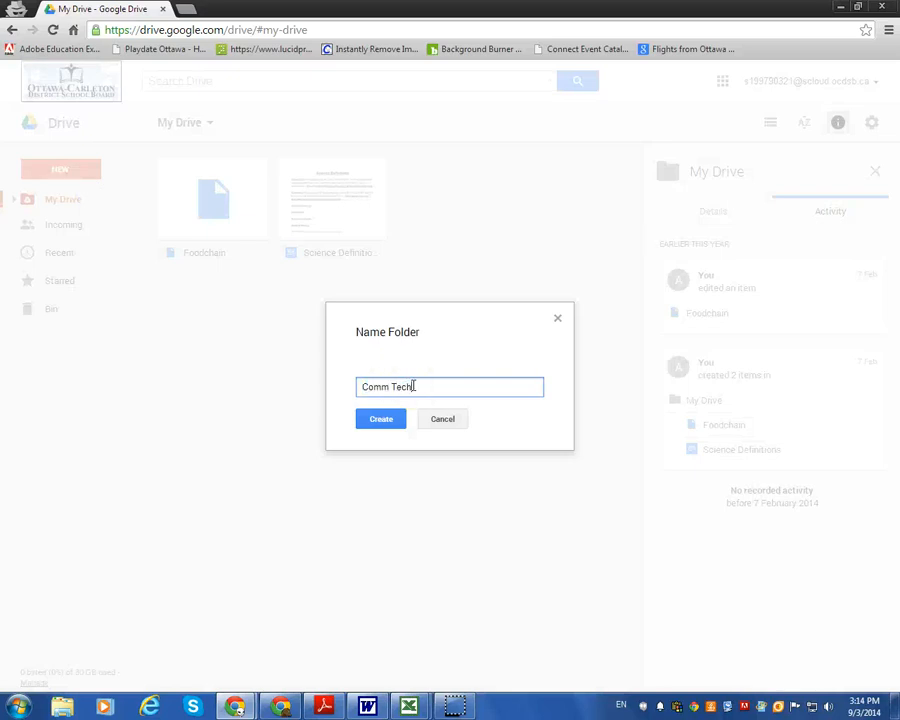
click(390, 424)
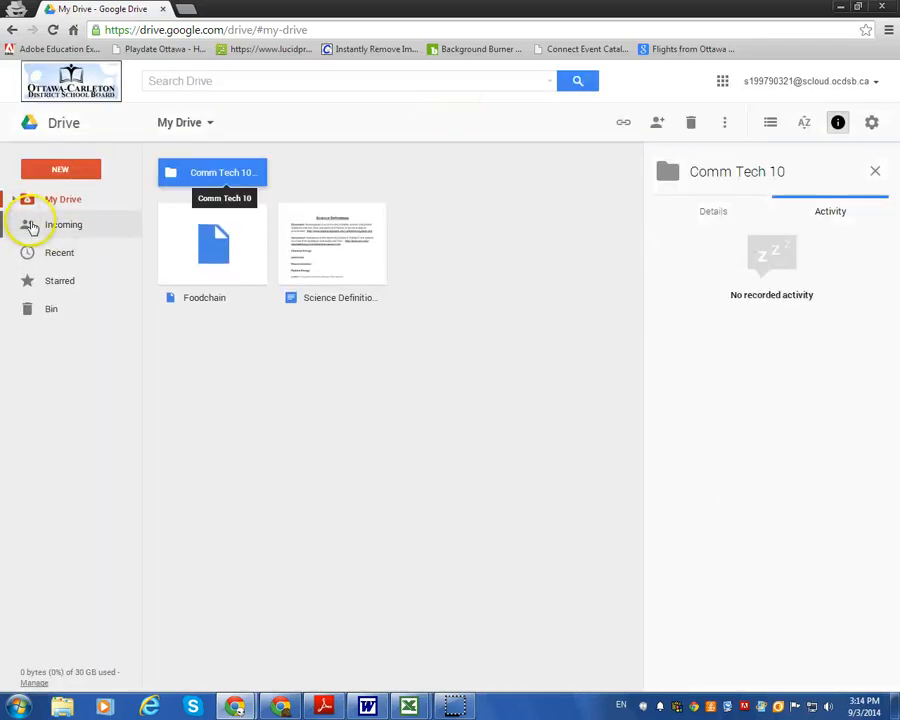
- Add the student's shared dropbox folder from the incoming items to My Drive and move it into Comm Tech 10
click(42, 226)
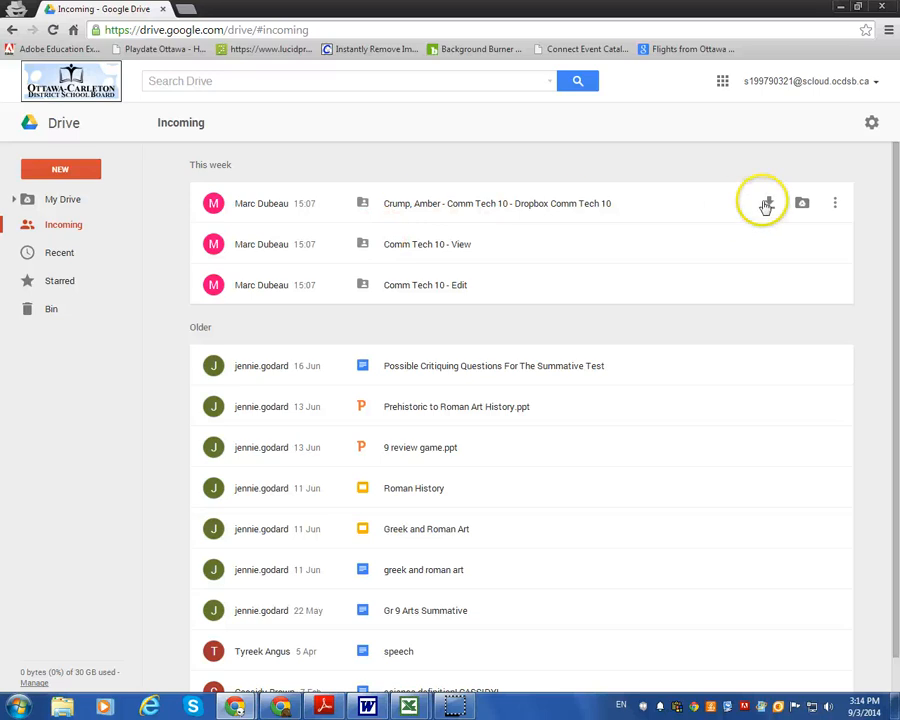
click(803, 205)
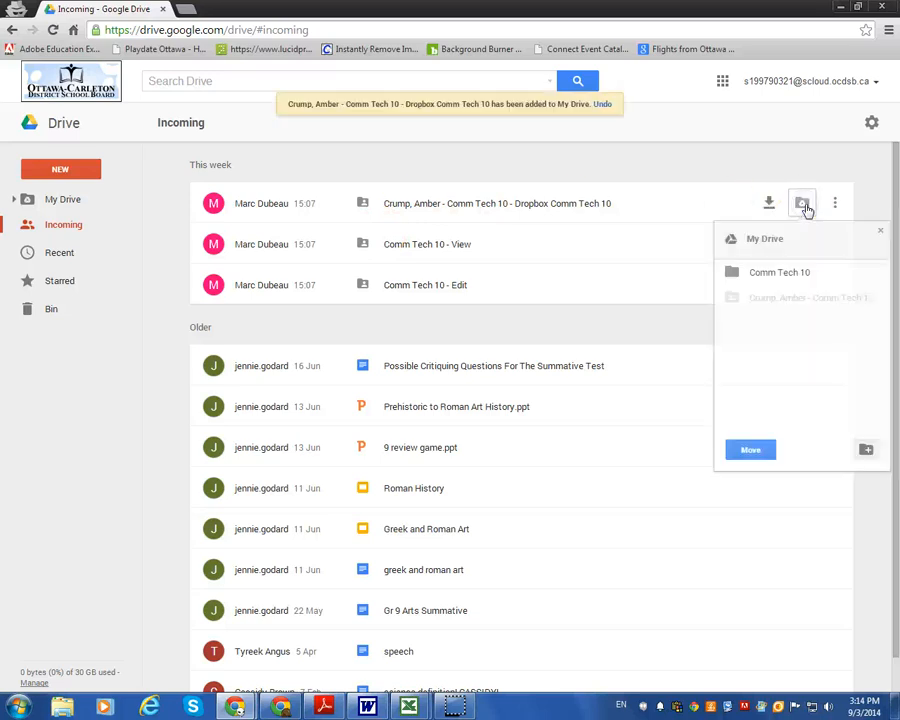
click(790, 273)
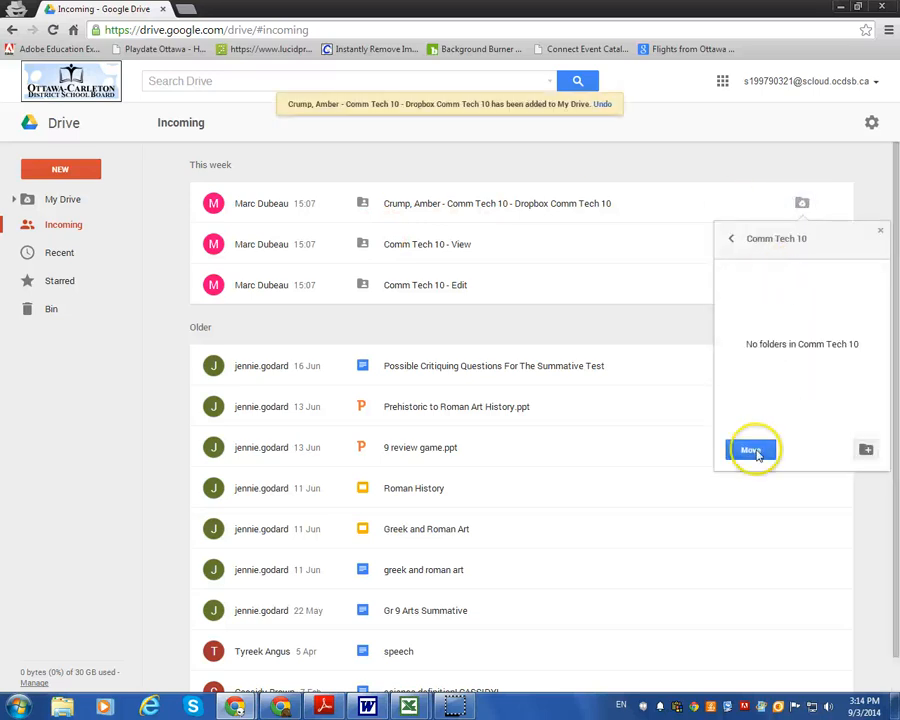
click(747, 505)
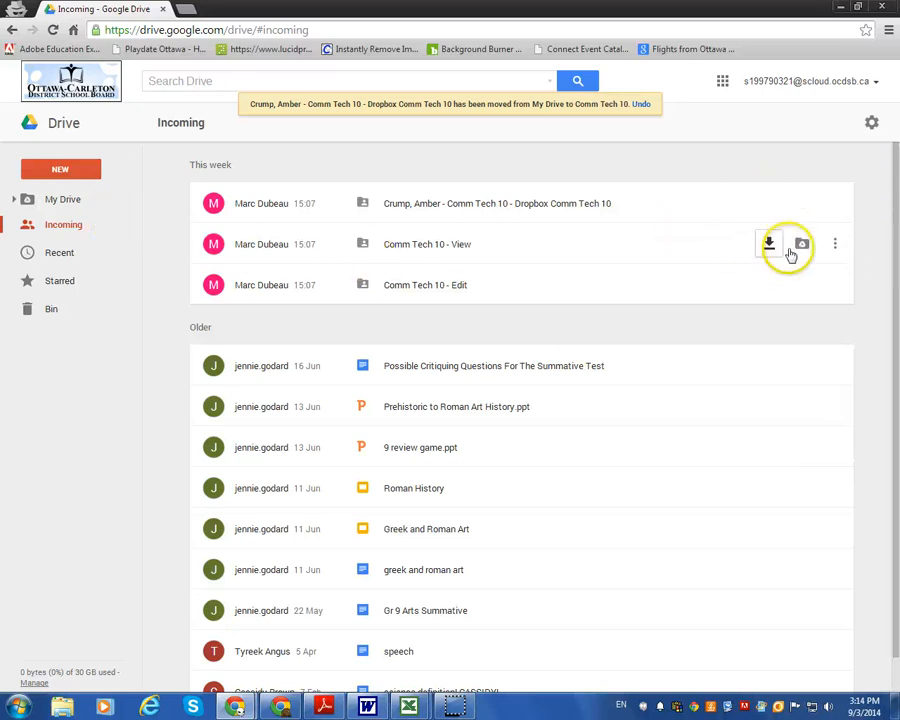
- Add the shared Comm Tech 10 - View folder to My Drive and move it into Comm Tech 10
click(802, 245)
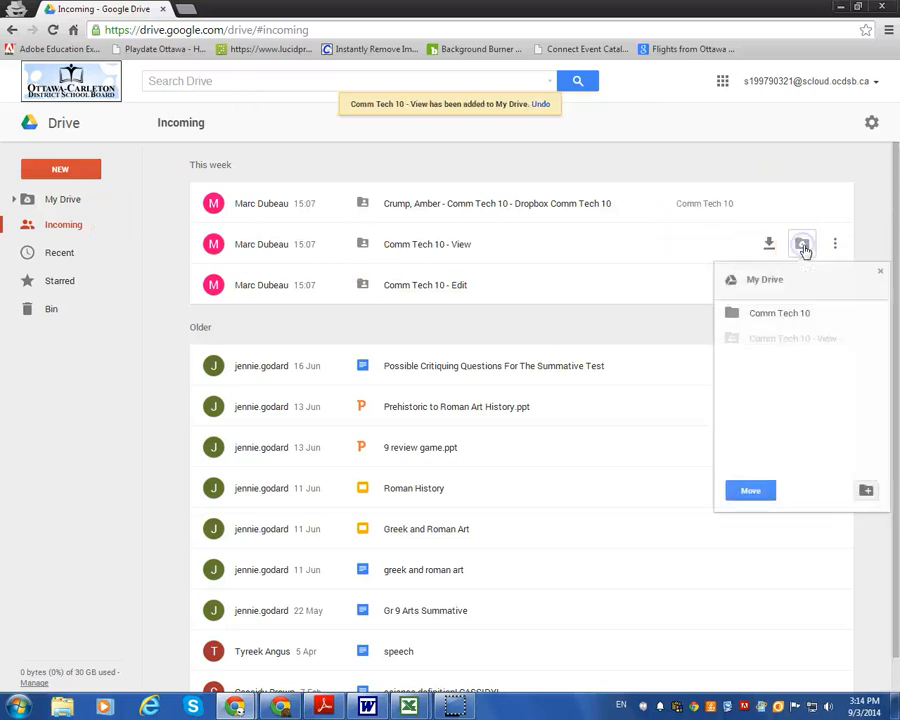
double_click(800, 316)
click(764, 491)
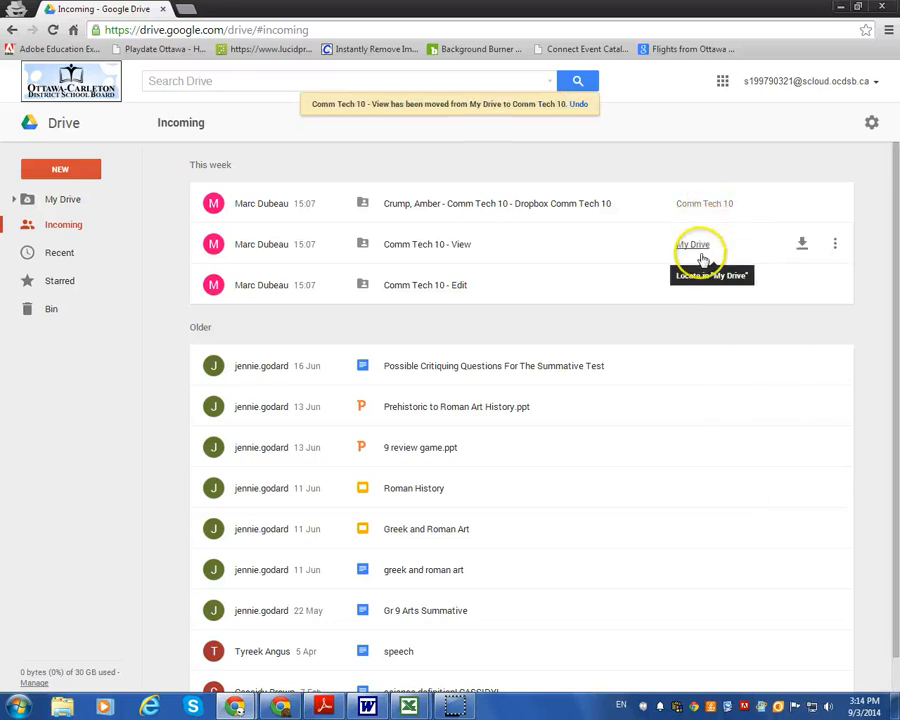
- Check the student's My Drive for the organized Comm Tech 10 folder, then return to the incoming shared items
click(50, 198)
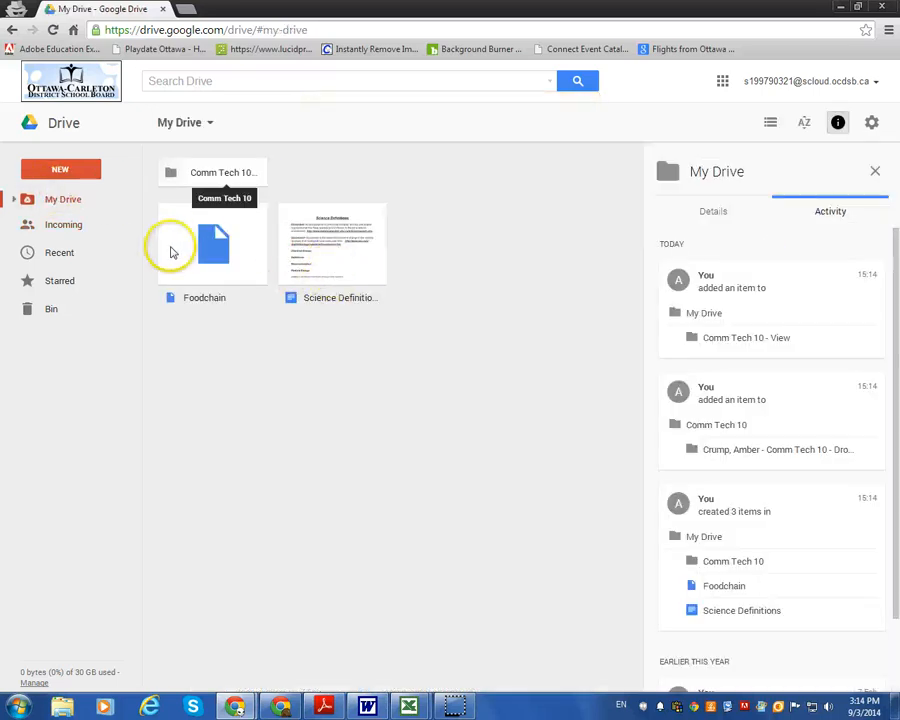
click(66, 203)
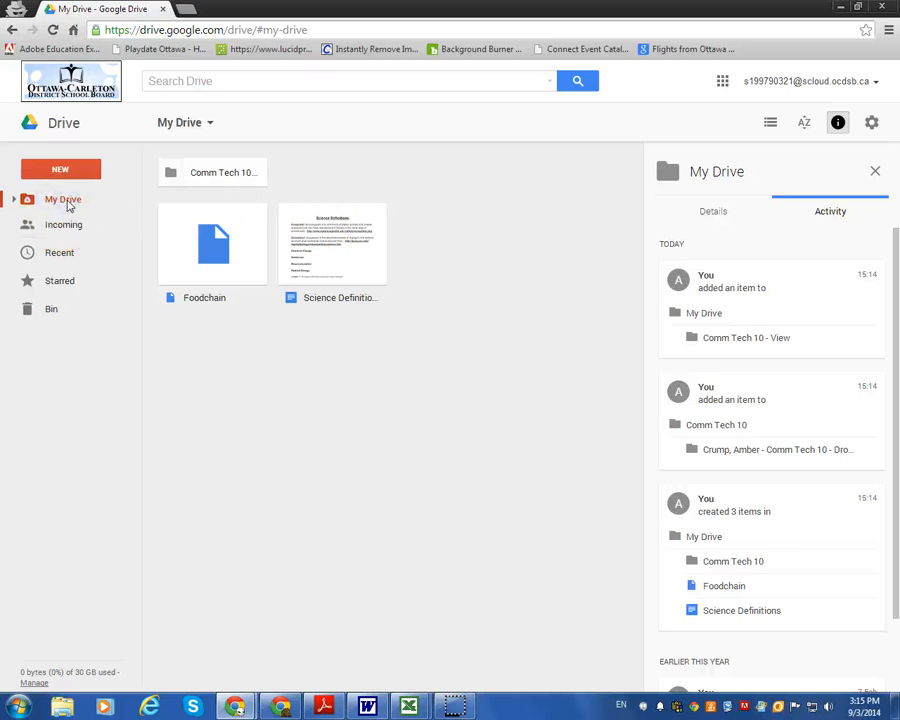
click(55, 224)
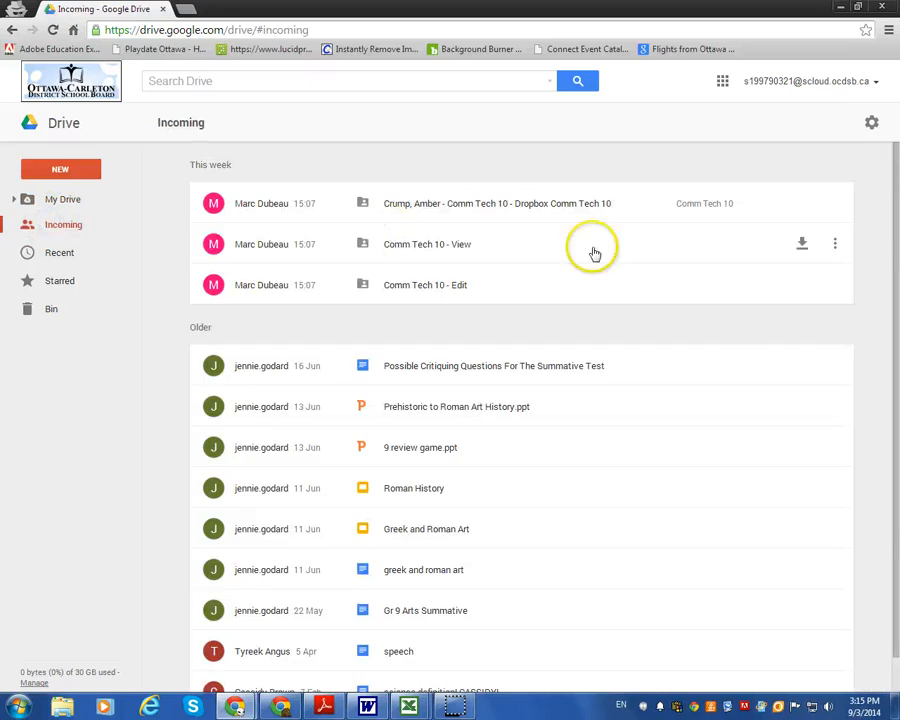